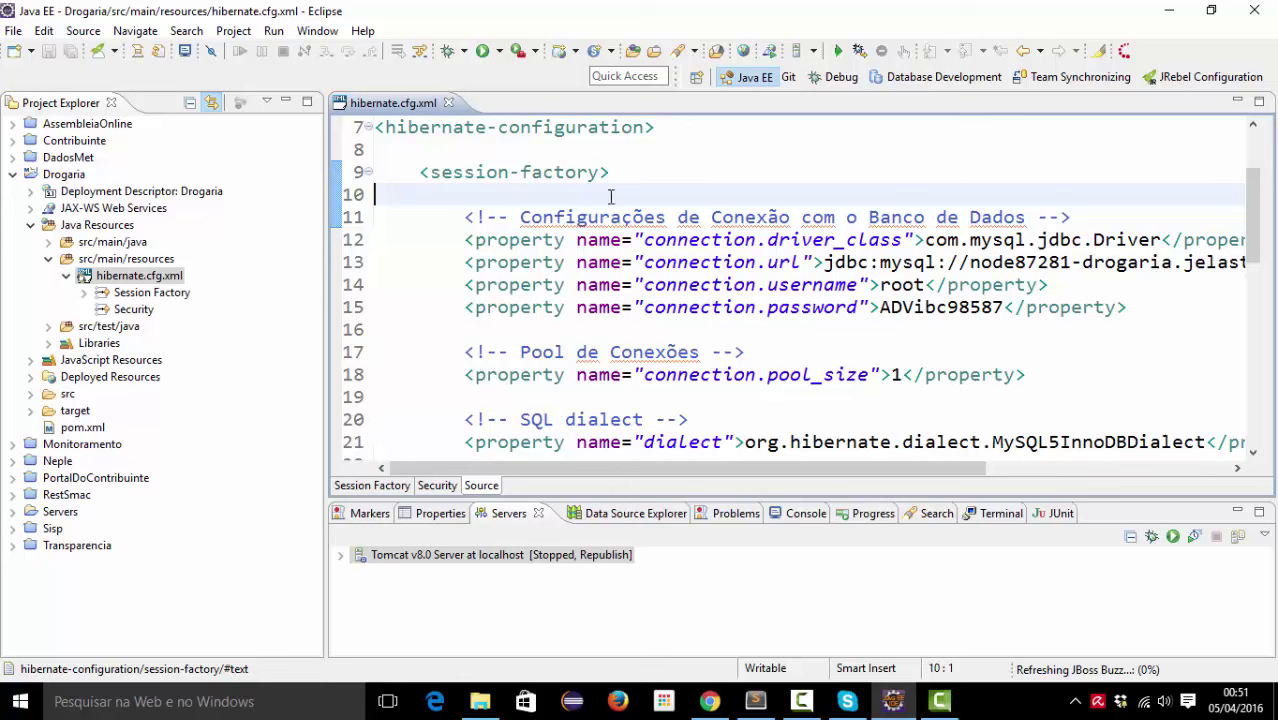
Start a WAR file export of the Drogaria project.
click(63, 177)
click(31, 226)
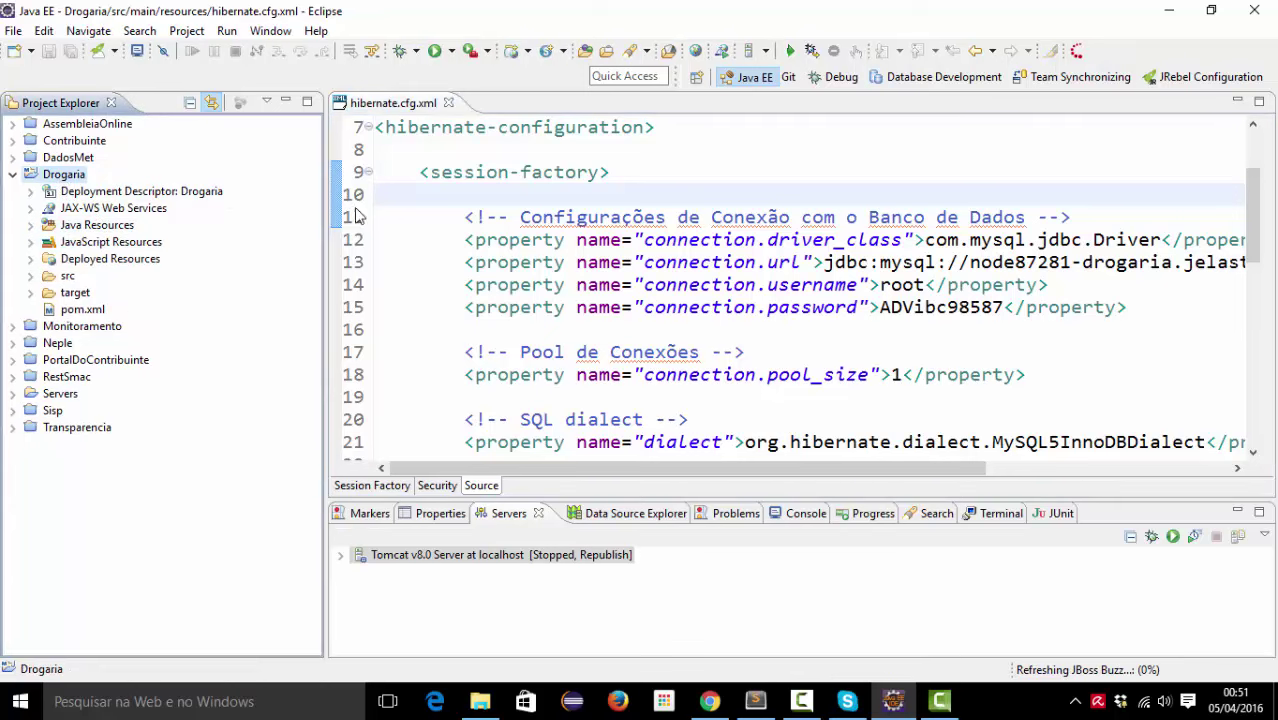
right_click(73, 178)
mouse_move(341, 278)
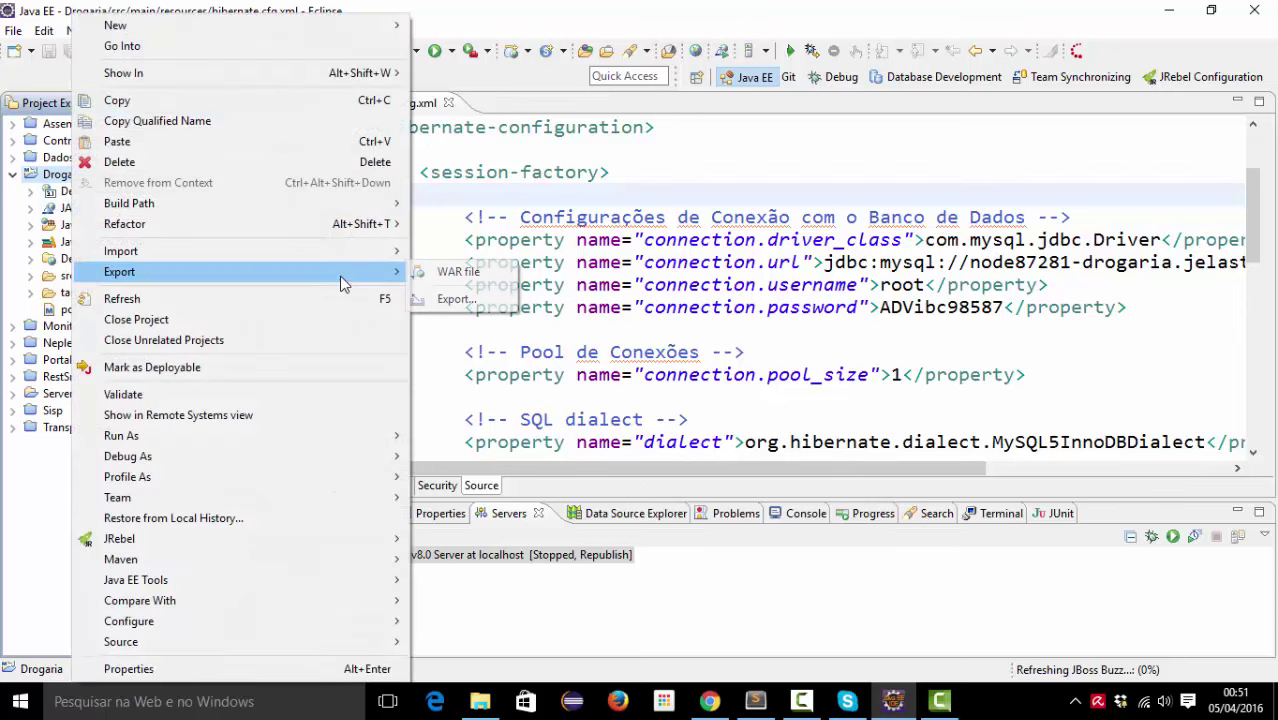
click(460, 278)
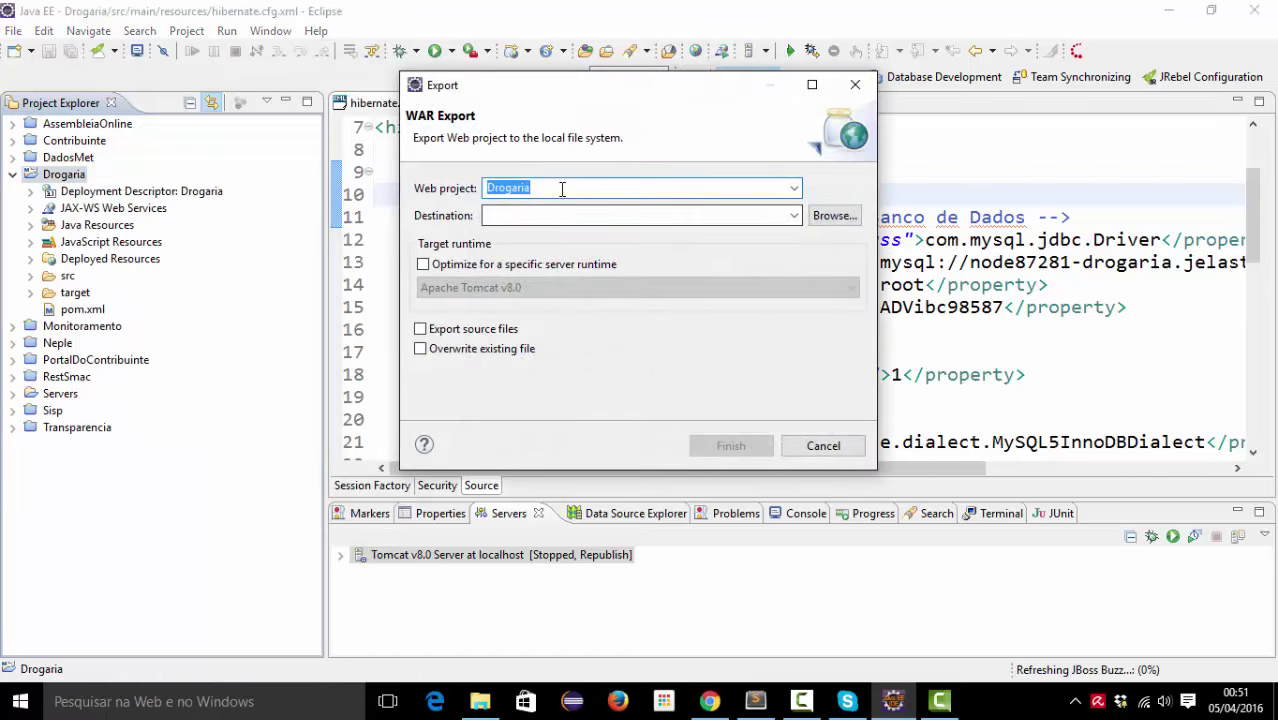
click(562, 189)
double_click(552, 189)
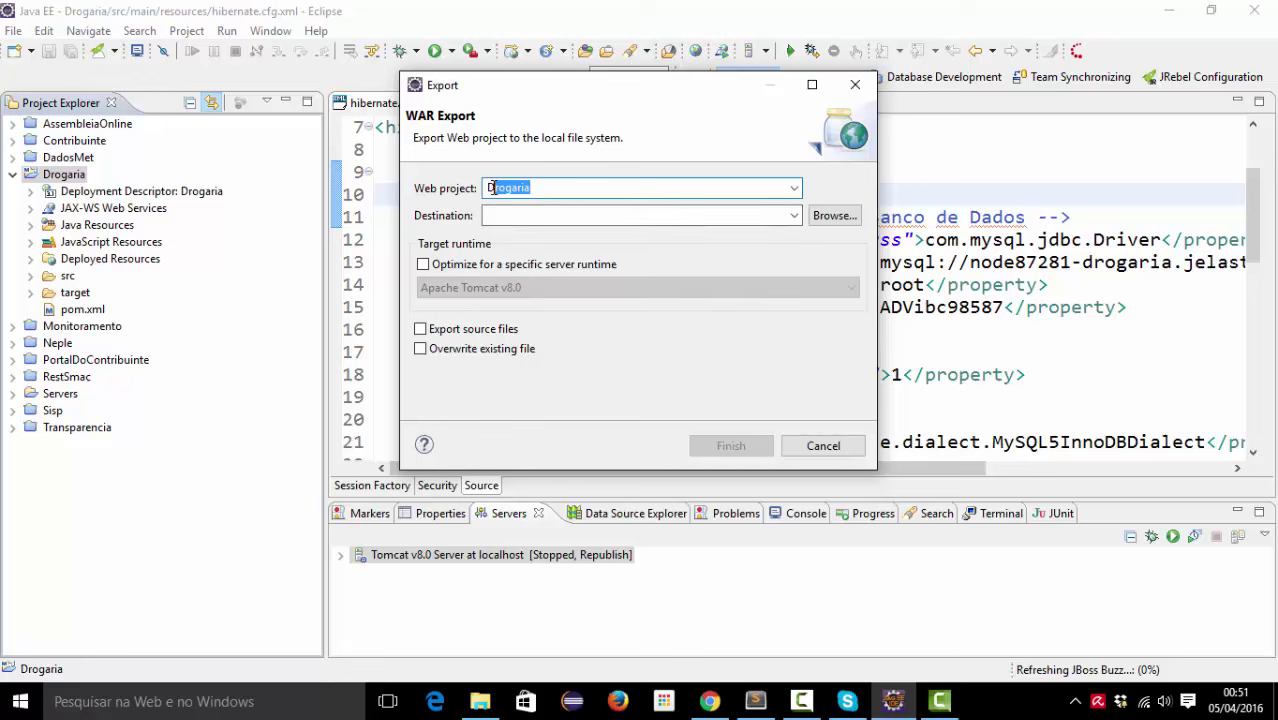
click(585, 213)
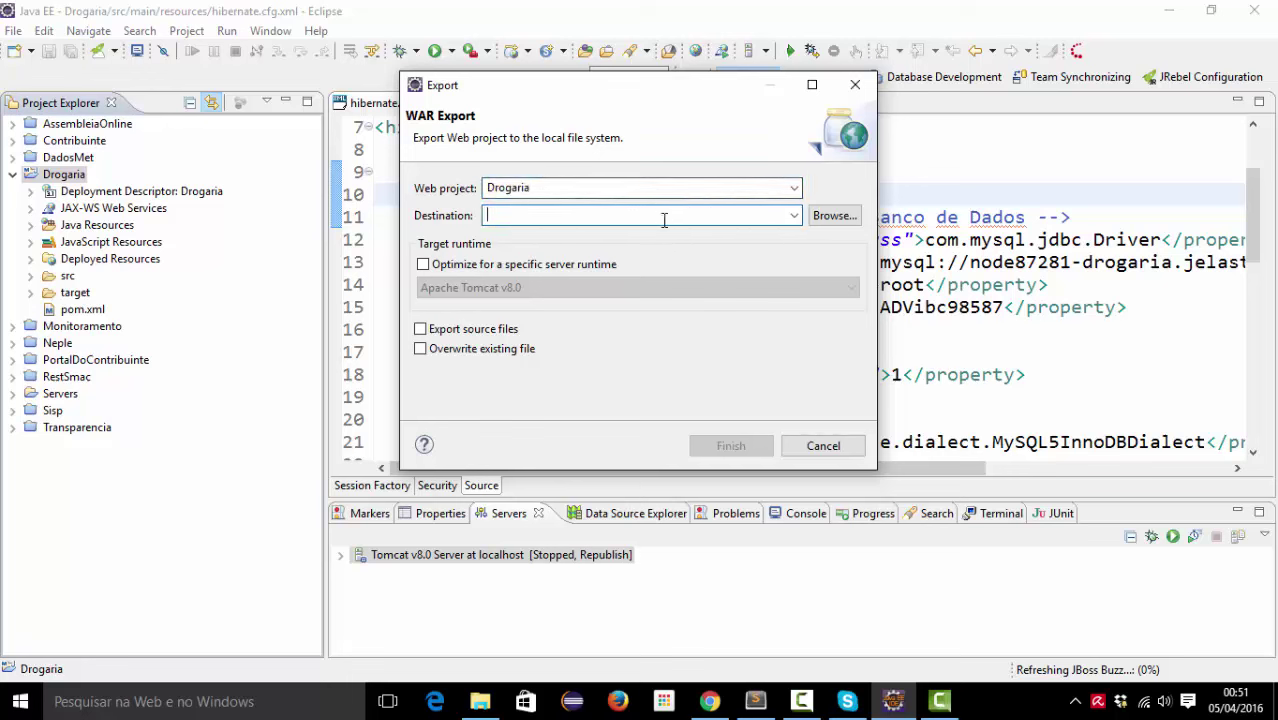
Set the export destination to Drogaria.war on the desktop (Área de Trabalho) and finish the export.
click(832, 216)
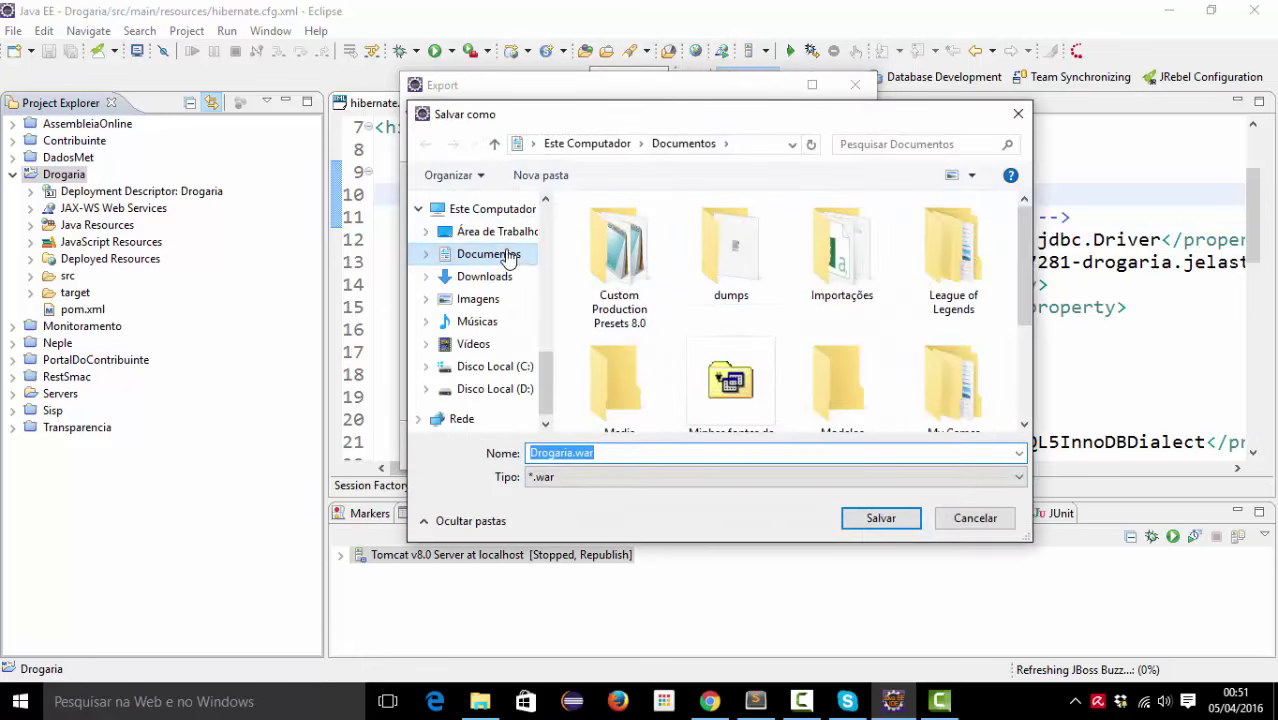
scroll(497, 285, up, 1)
click(494, 295)
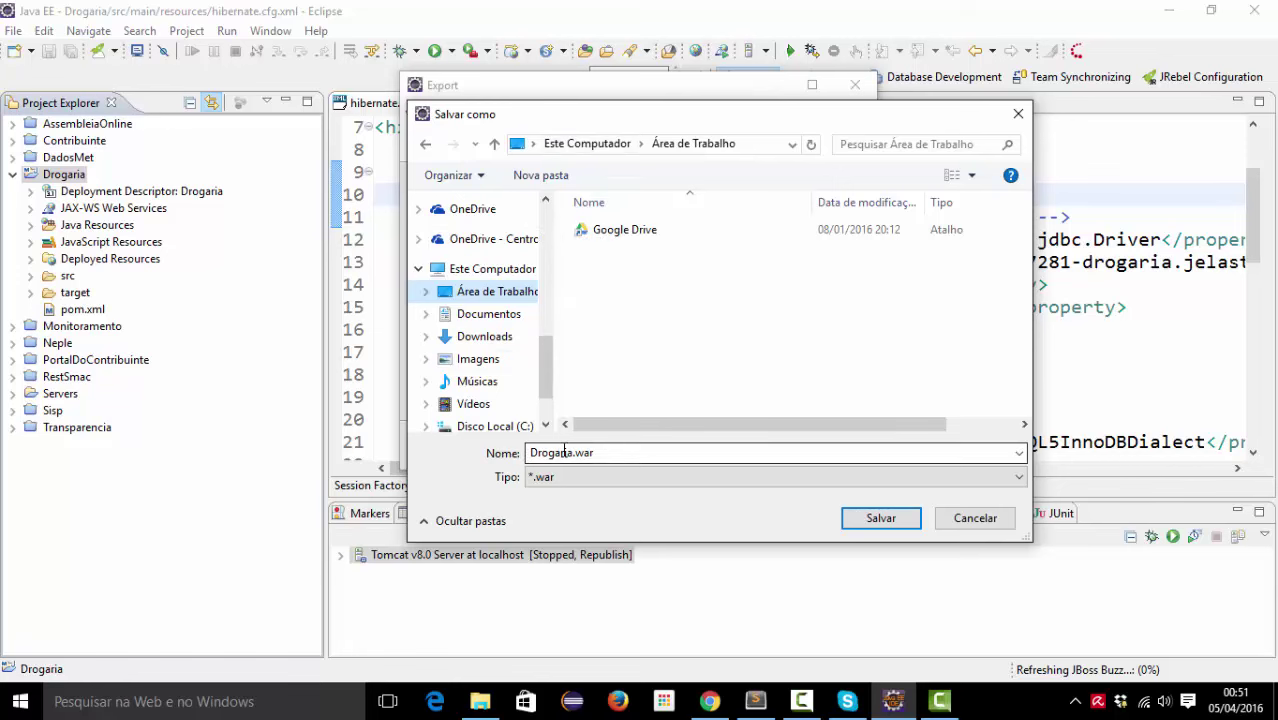
click(878, 521)
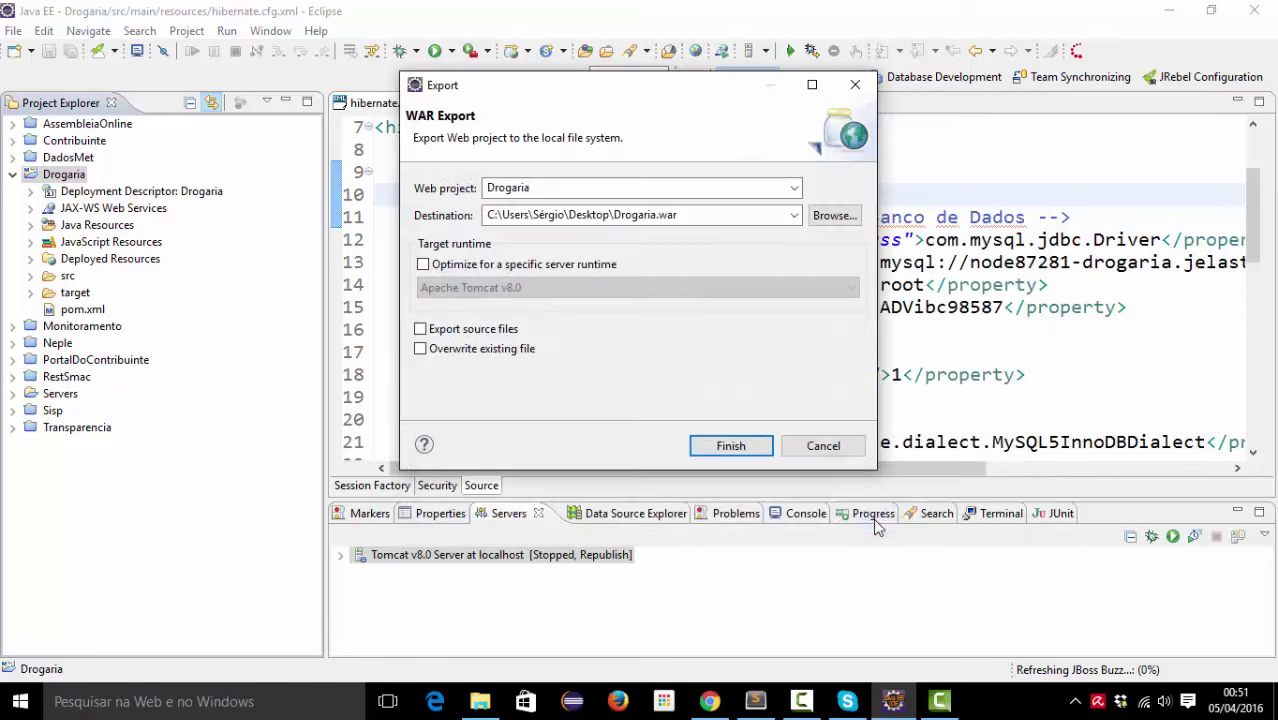
click(731, 447)
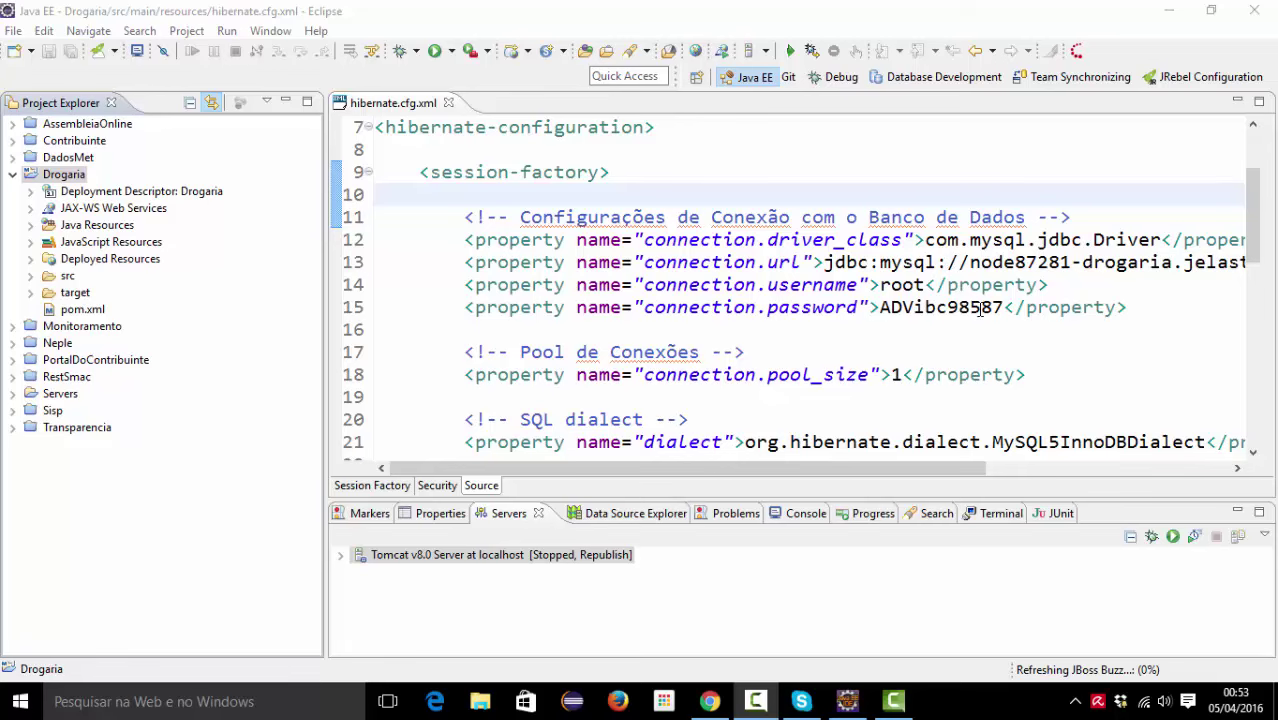
Minimize the open windows and extract the desktop's Drogaria.war with 7-Zip into a Drogaria folder.
click(1170, 10)
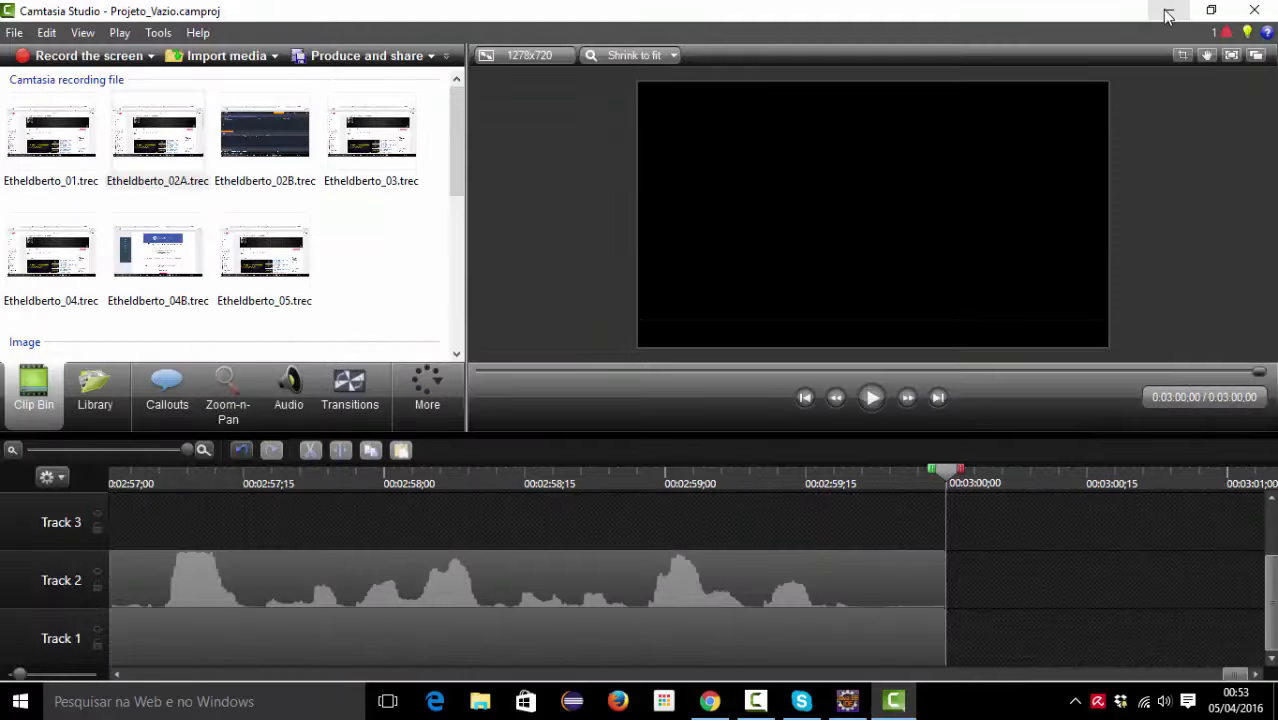
click(1168, 12)
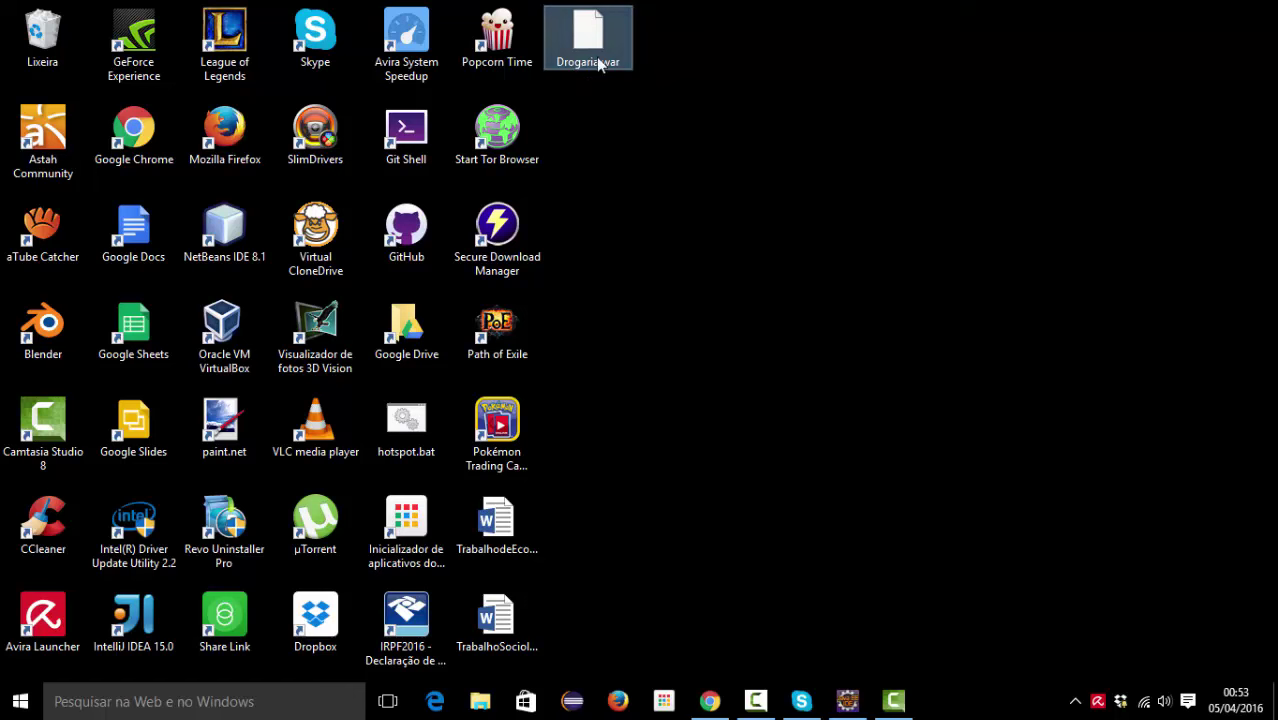
right_click(587, 32)
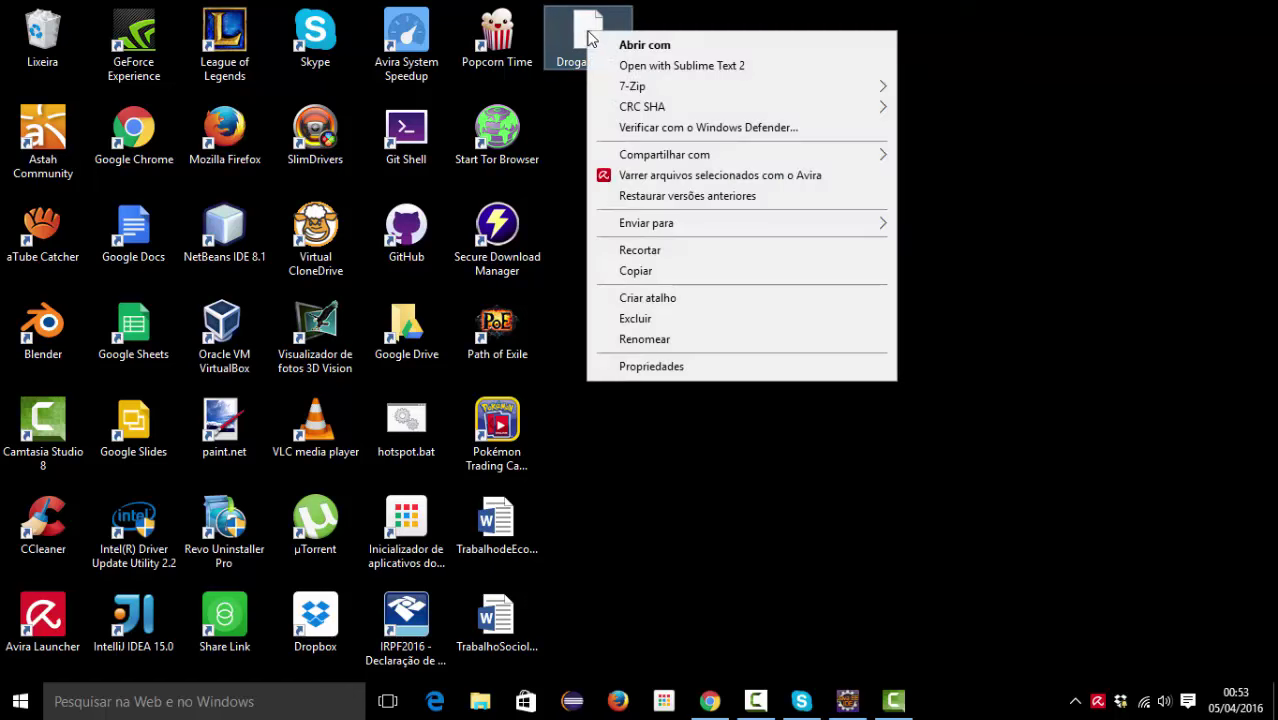
mouse_move(773, 88)
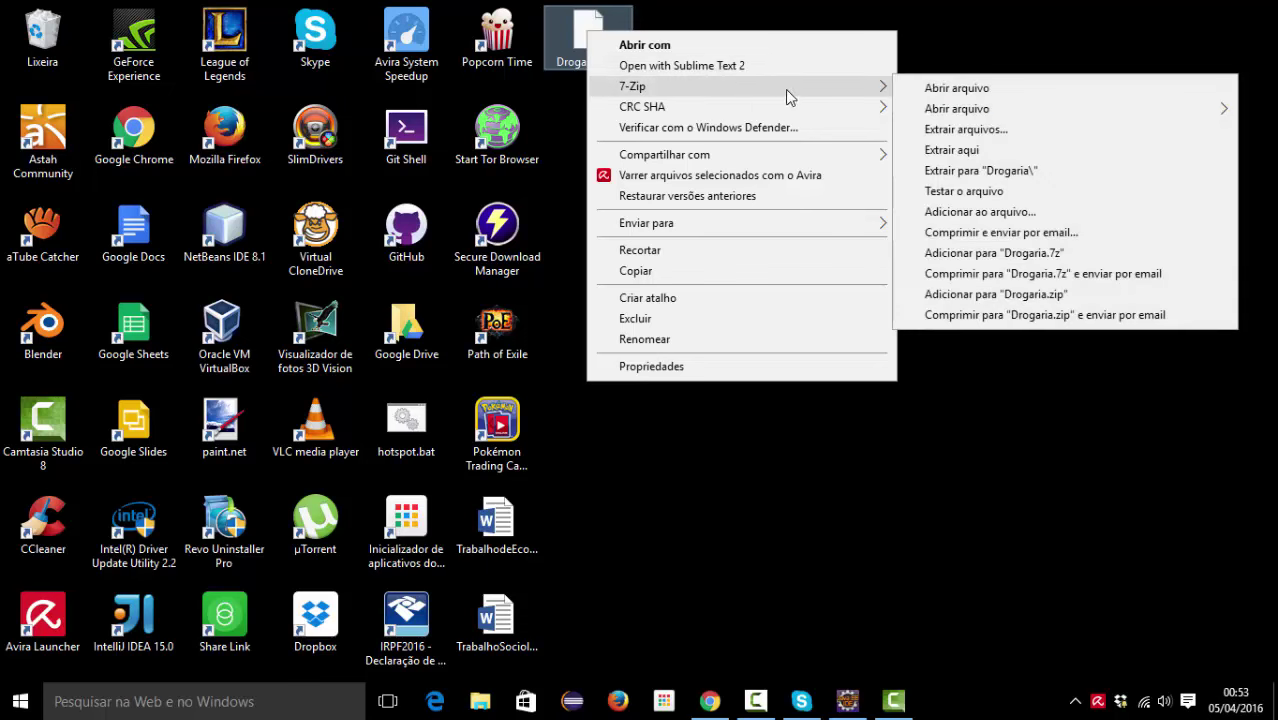
click(1022, 172)
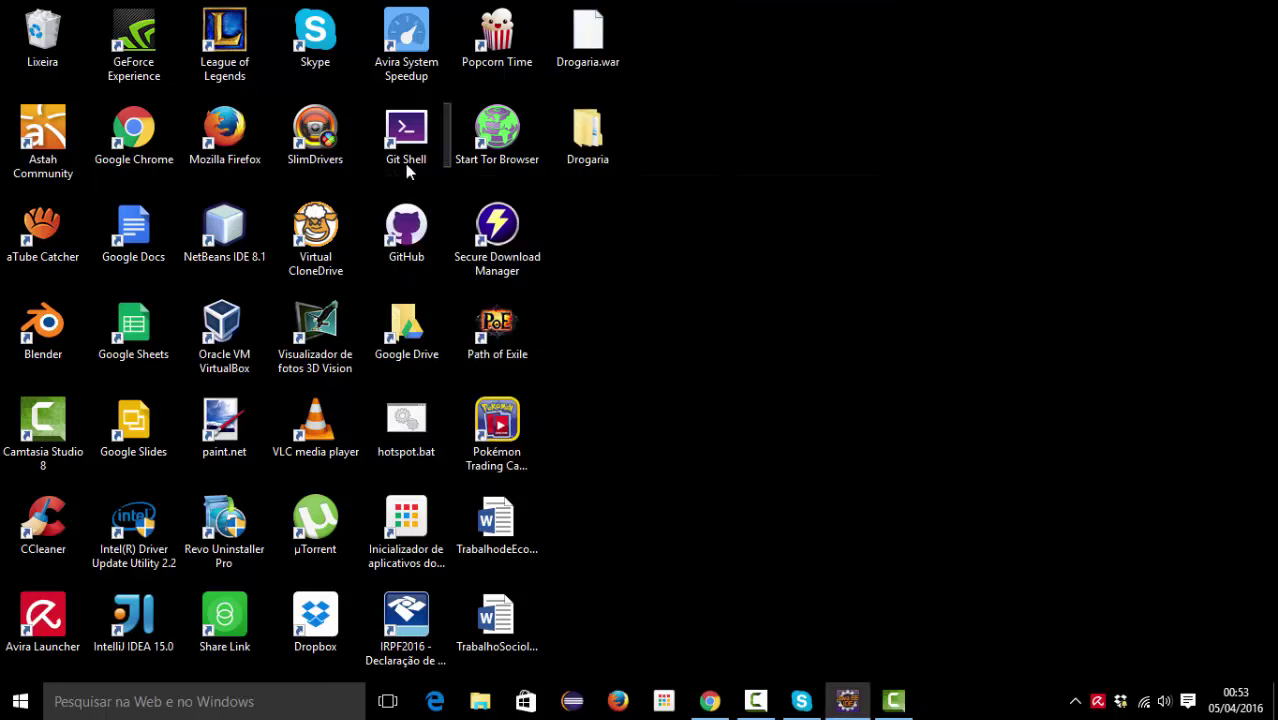
Open the extracted Drogaria folder, look at the files in its pages folder, and return to the parent folder.
double_click(587, 132)
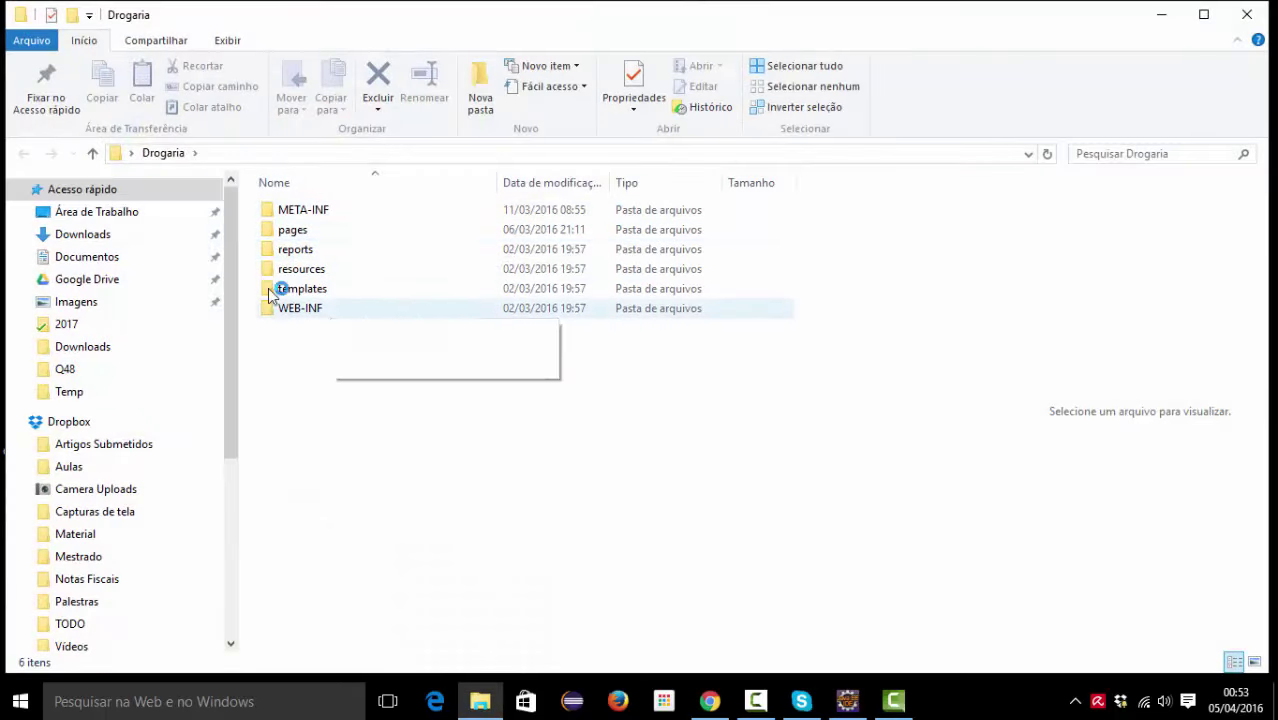
double_click(322, 229)
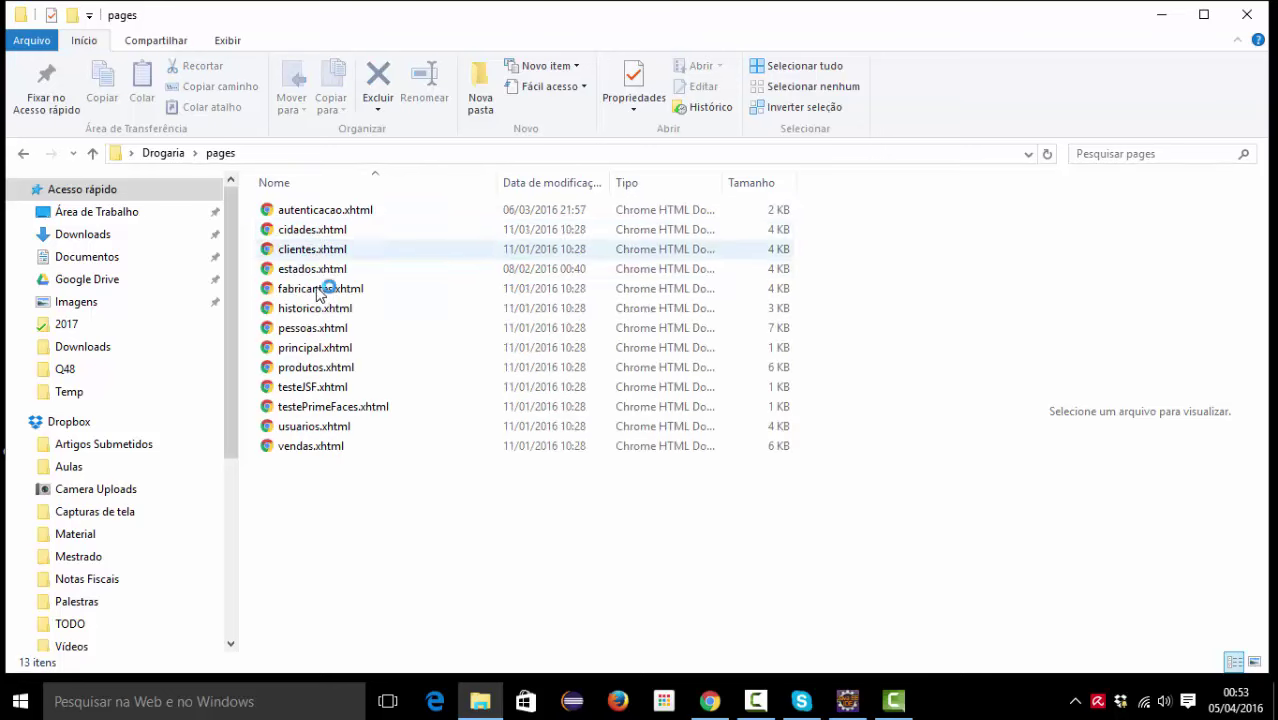
click(23, 153)
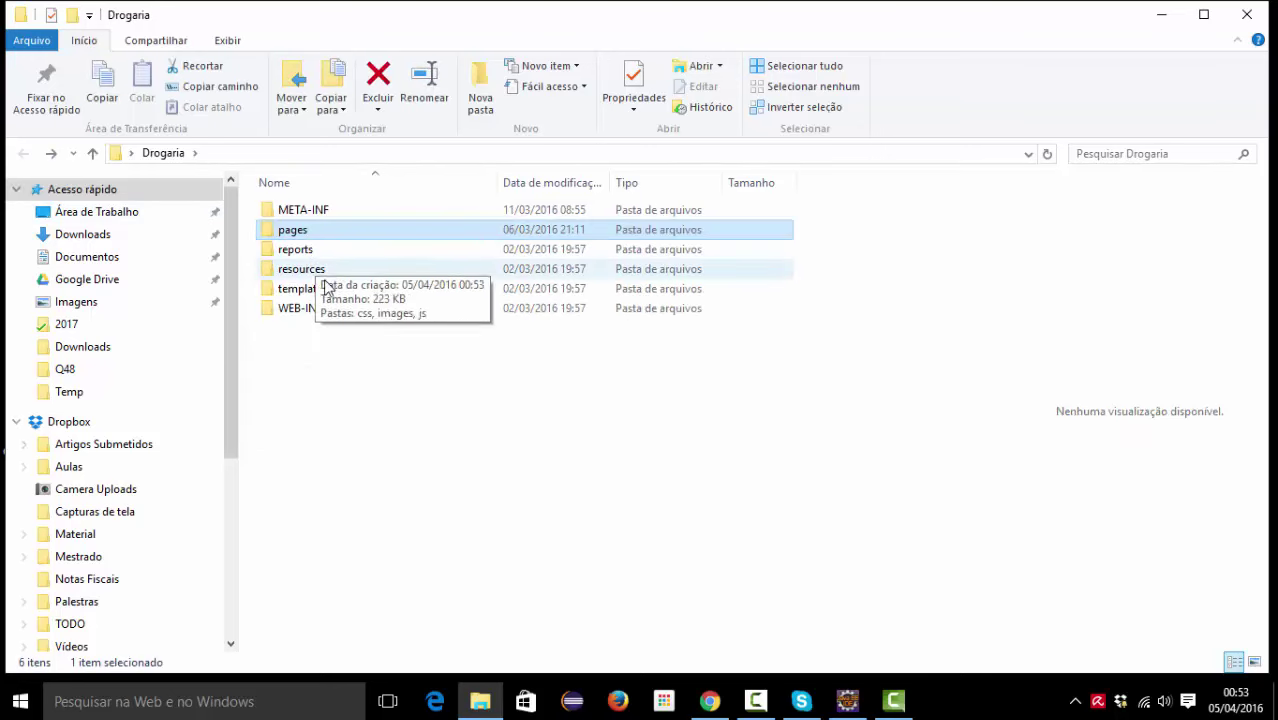
Browse to WEB-INF/classes in the extracted folder and preview hibernate.cfg.xml.
double_click(312, 310)
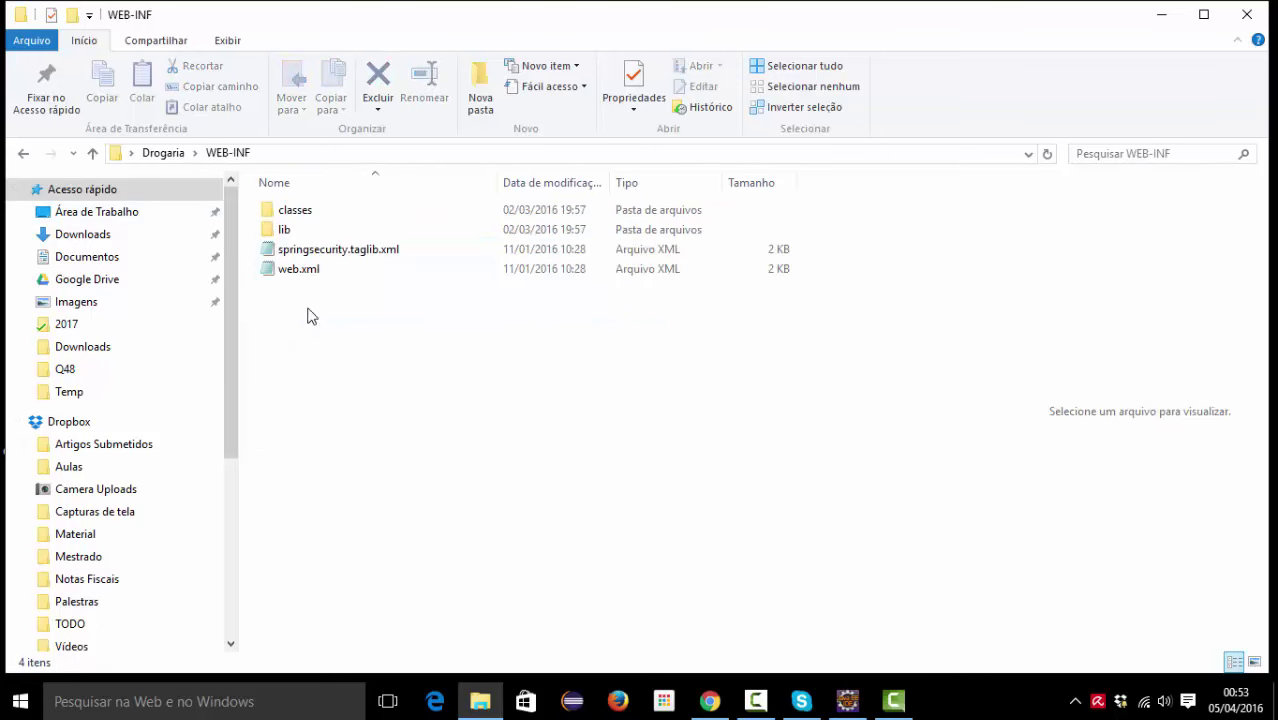
double_click(296, 213)
double_click(300, 213)
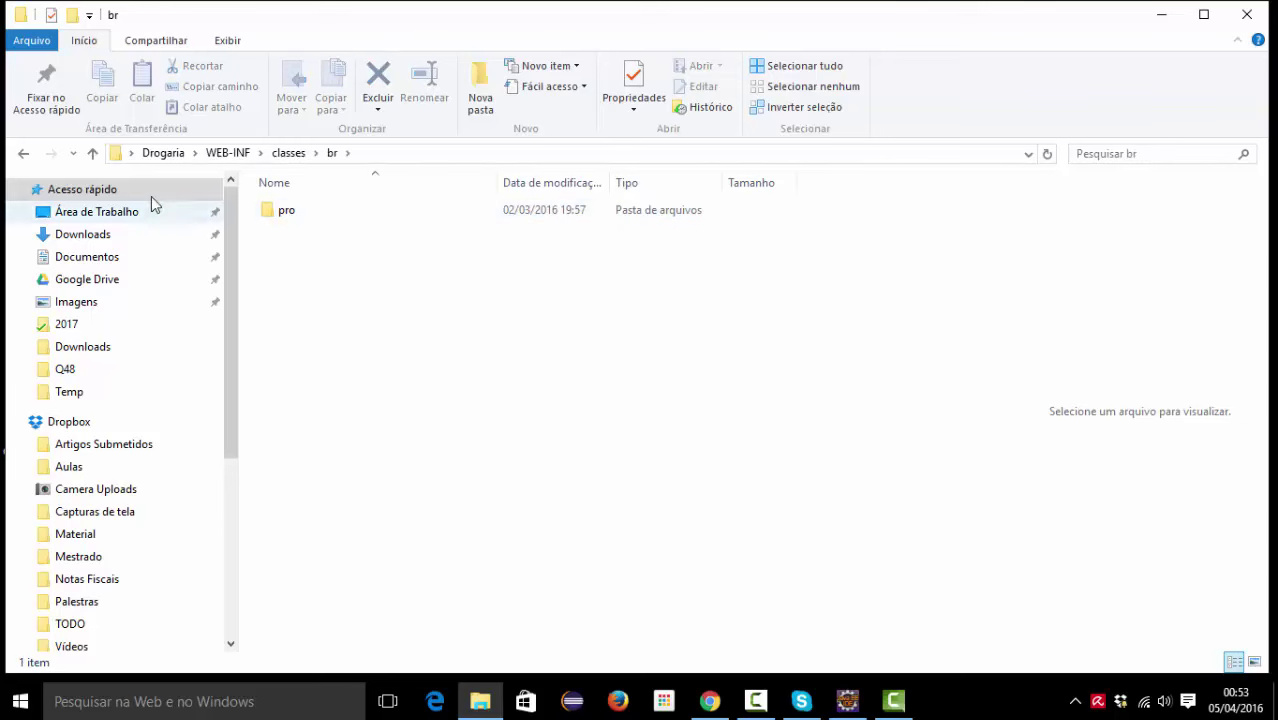
click(23, 153)
click(322, 233)
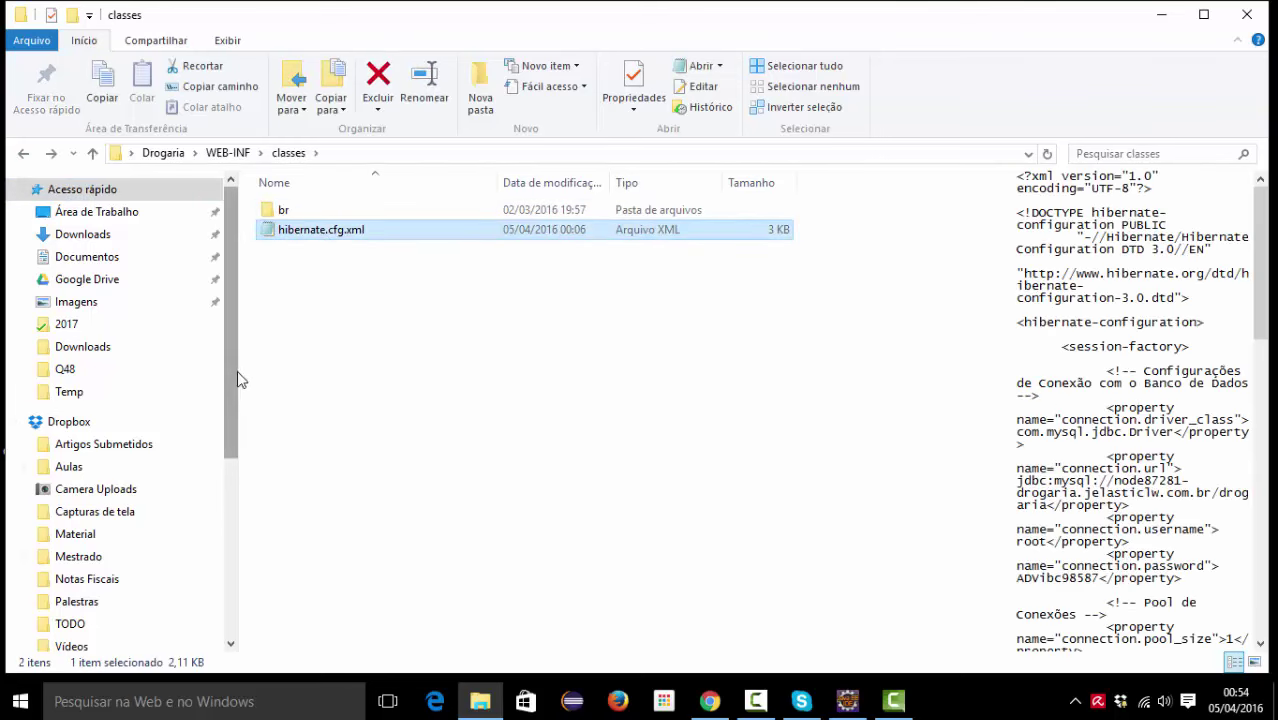
Browse through the nested br package folders to bean to examine its compiled classes, close the folder window, and select Drogaria.war.
double_click(281, 210)
double_click(308, 213)
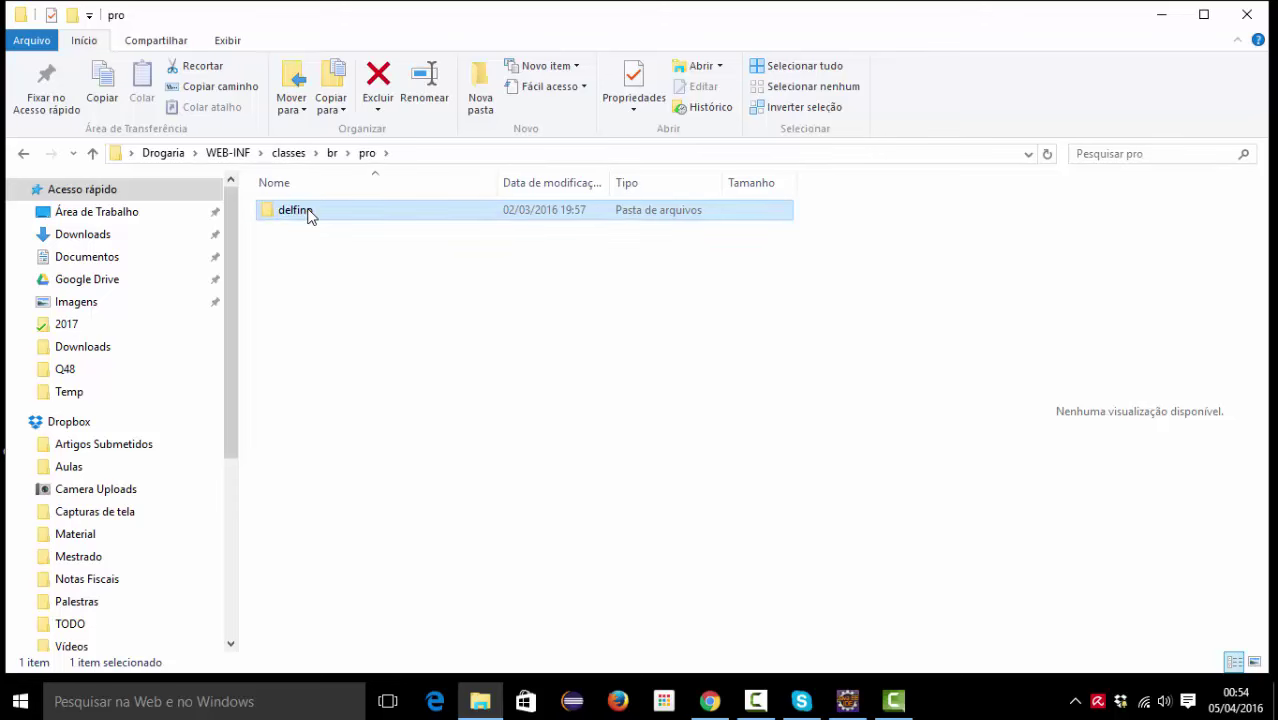
double_click(308, 214)
double_click(308, 215)
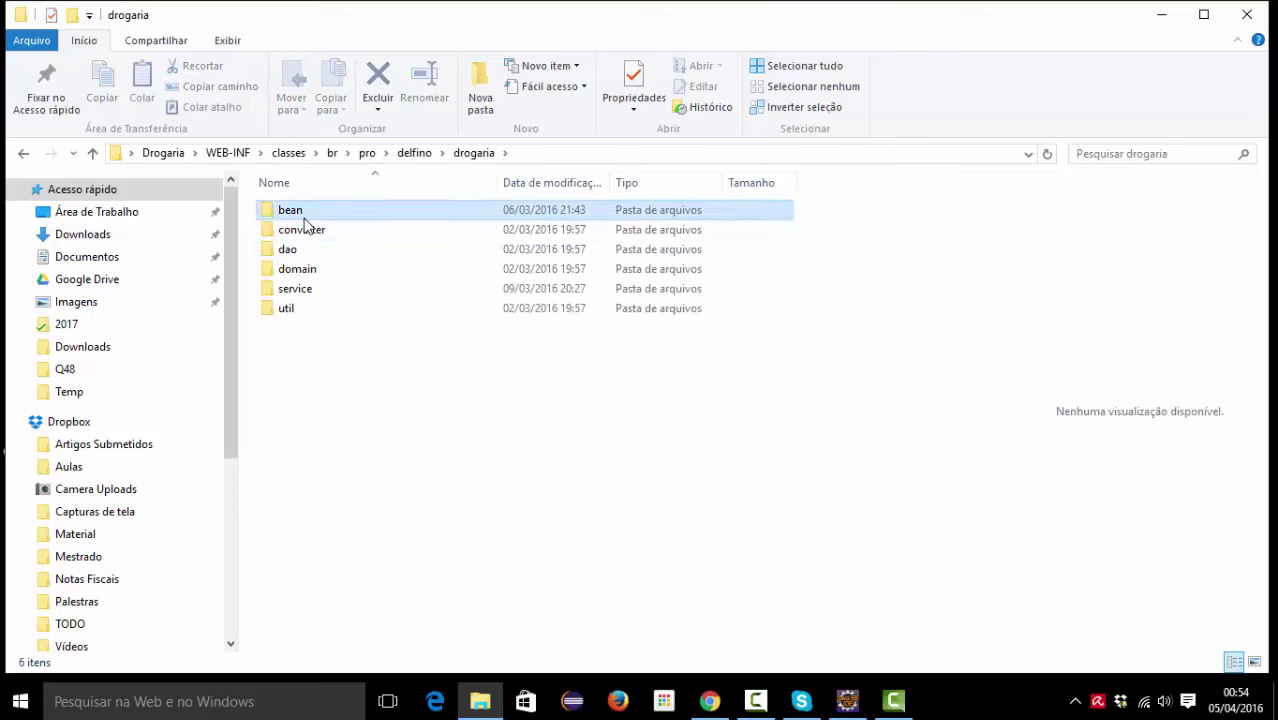
double_click(304, 214)
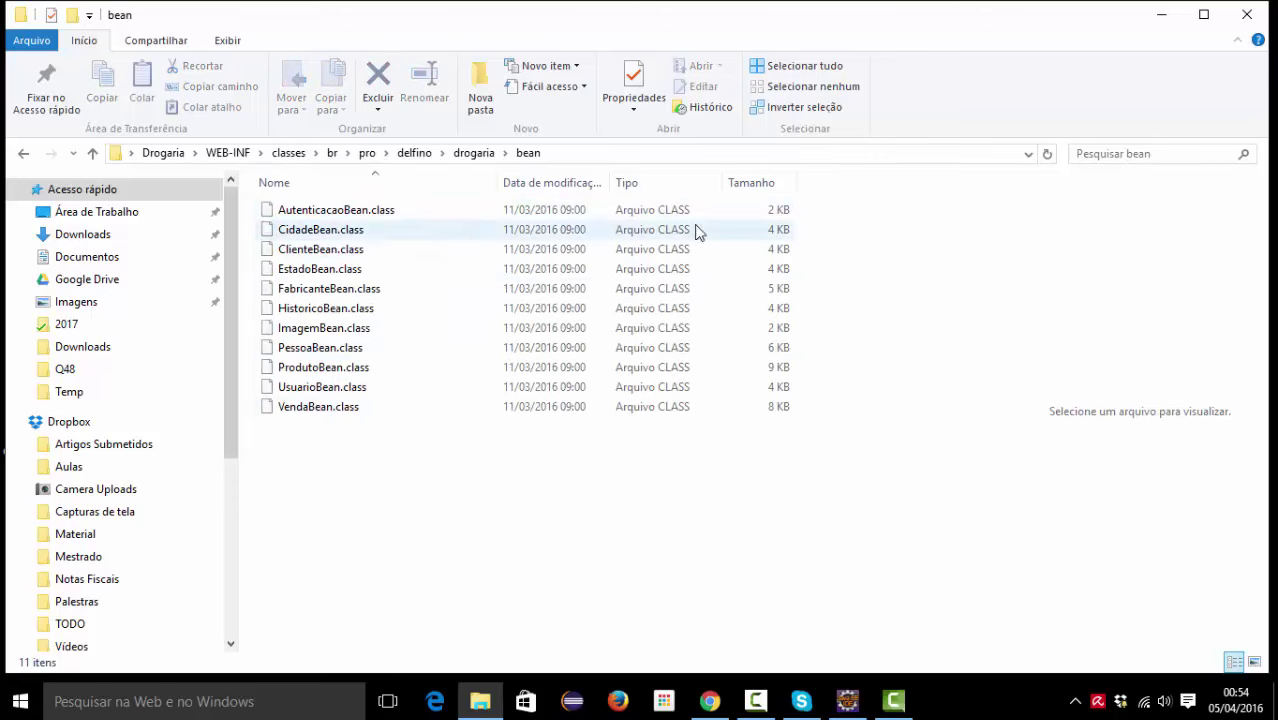
click(1248, 10)
click(586, 38)
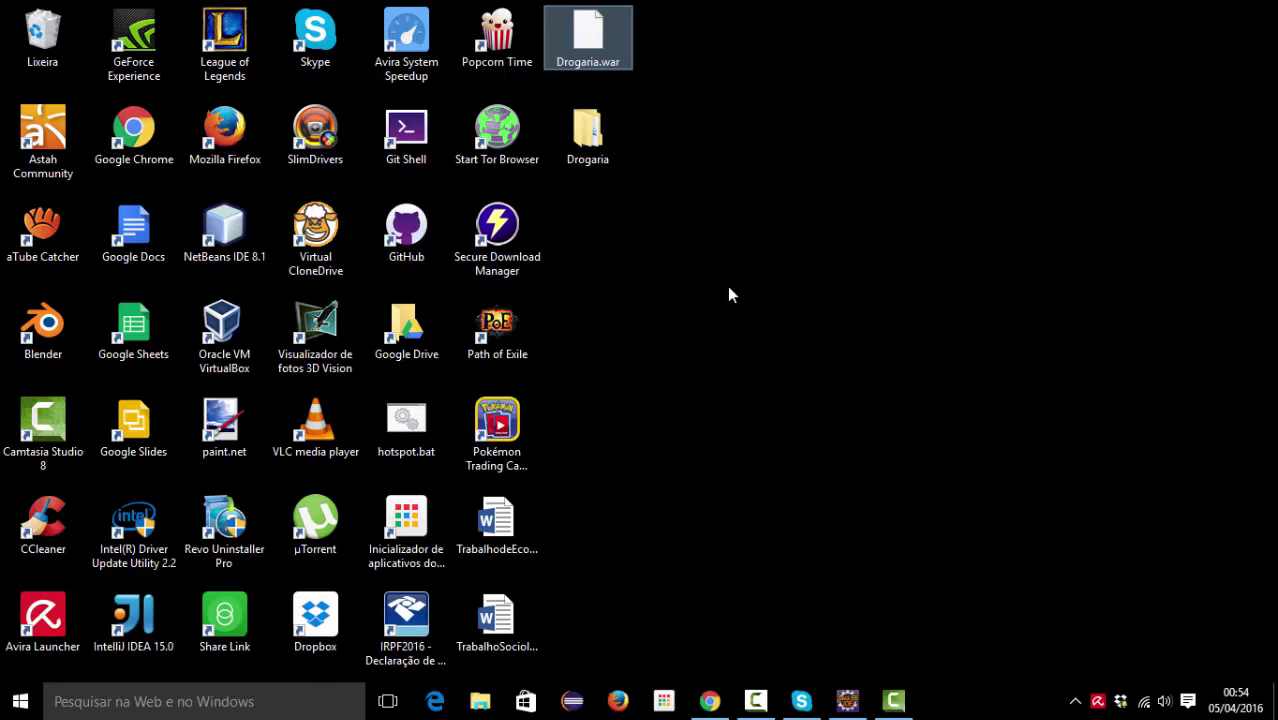
Switch to the Jelastic admin panel in Chrome and start a package upload in the Gerenciador de Instalação.
click(709, 701)
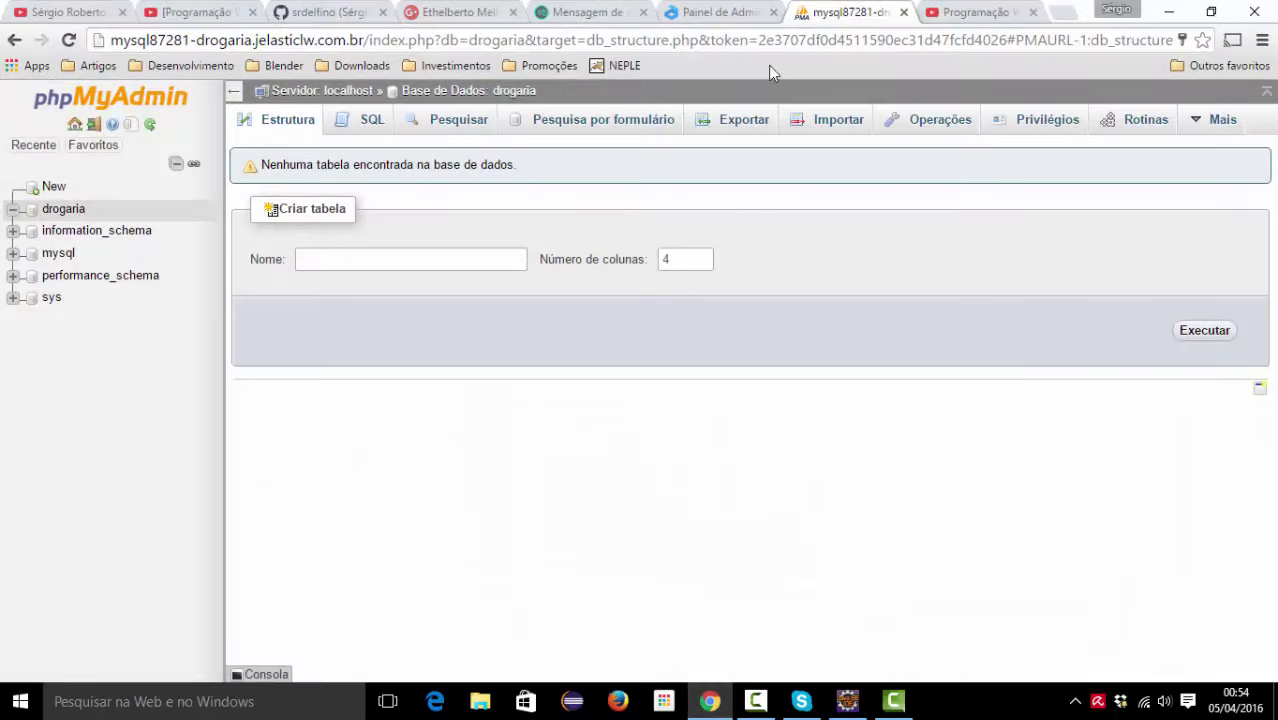
click(703, 10)
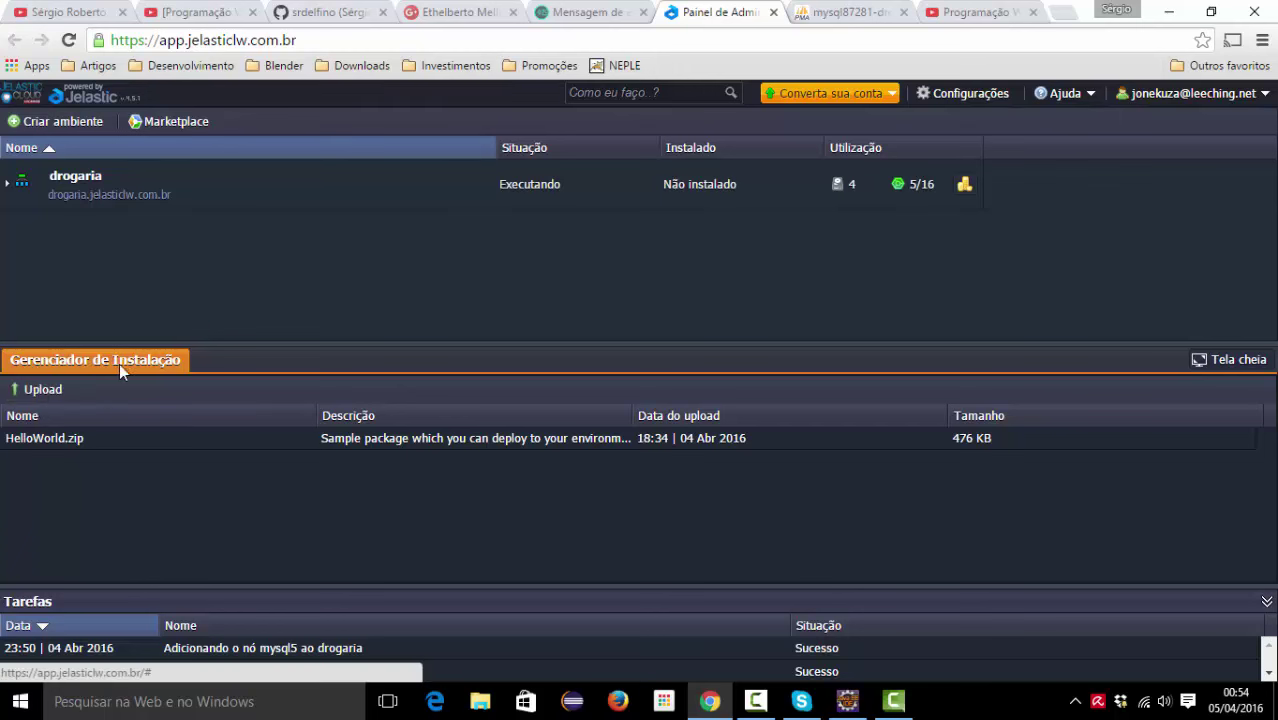
click(40, 392)
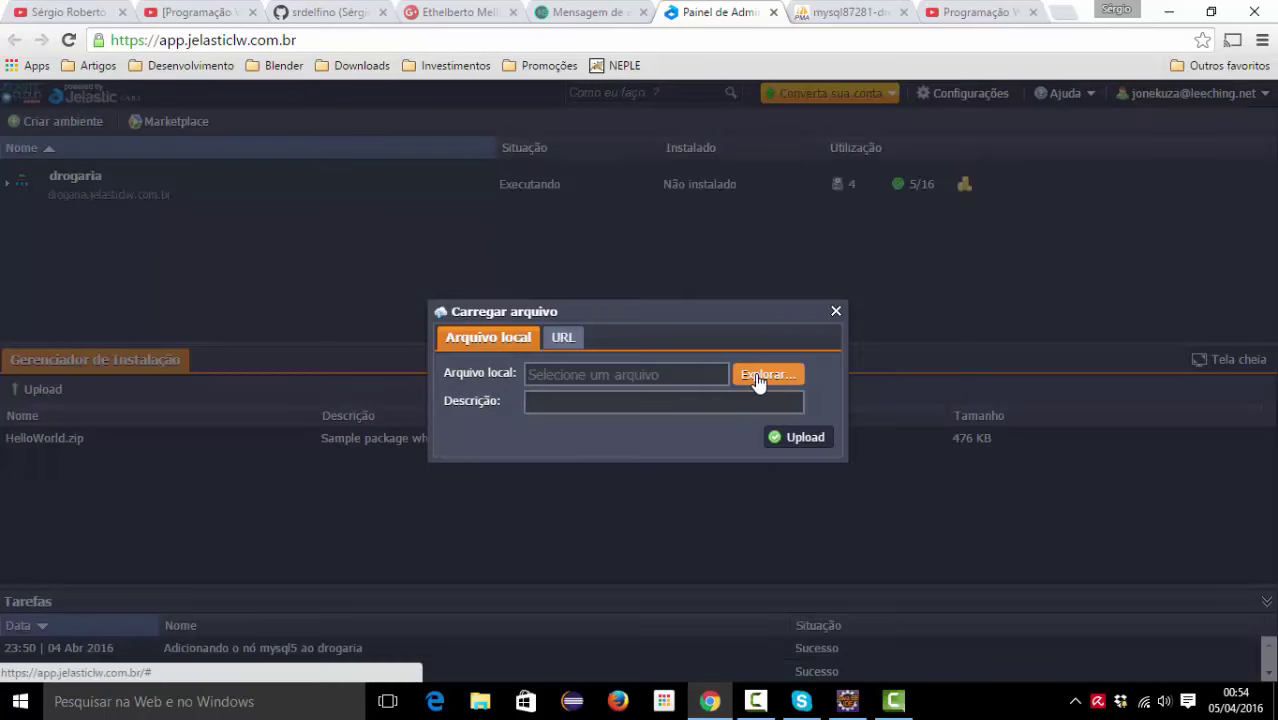
Choose Drogaria.war from the desktop as the local file and upload it without a description.
click(760, 379)
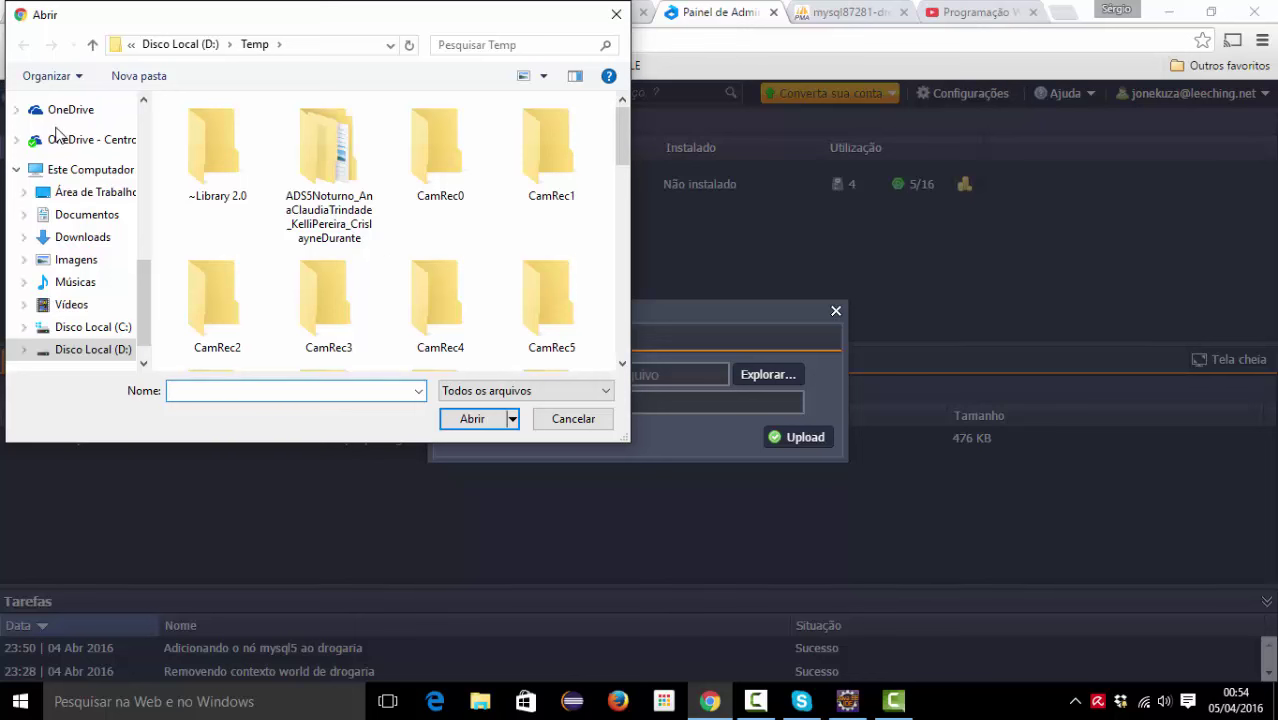
scroll(100, 149, up, 6)
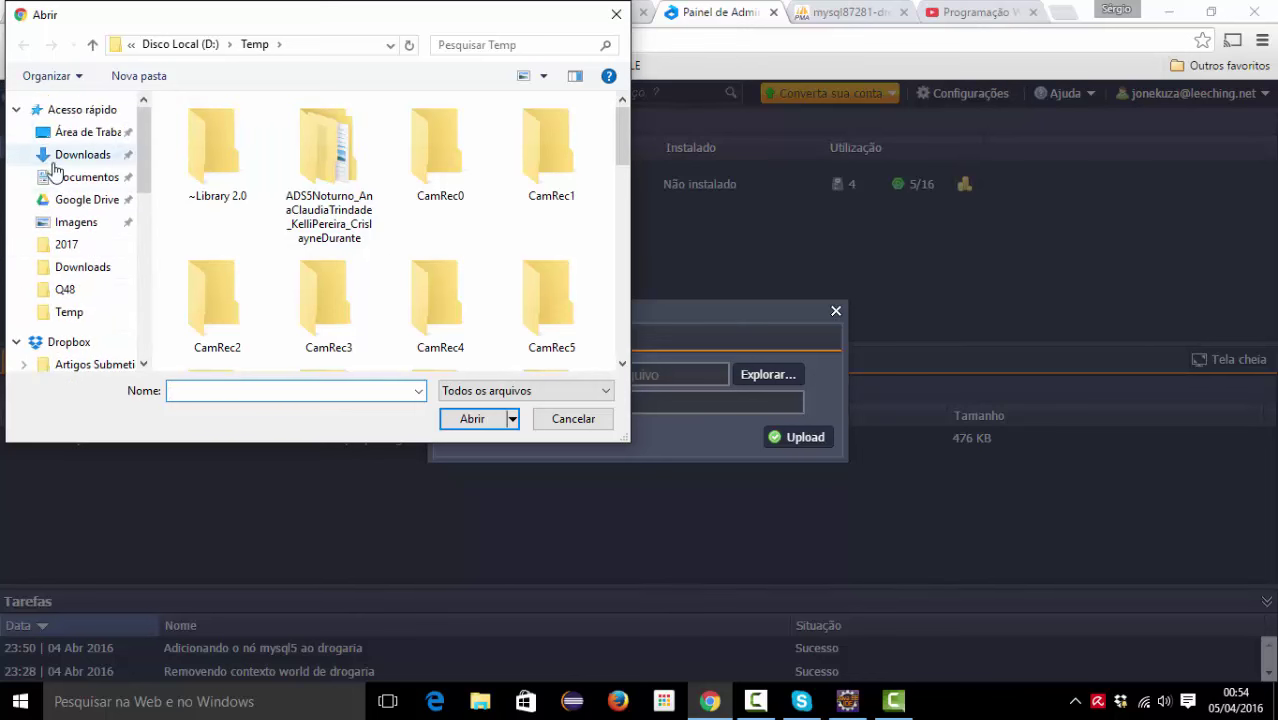
click(88, 131)
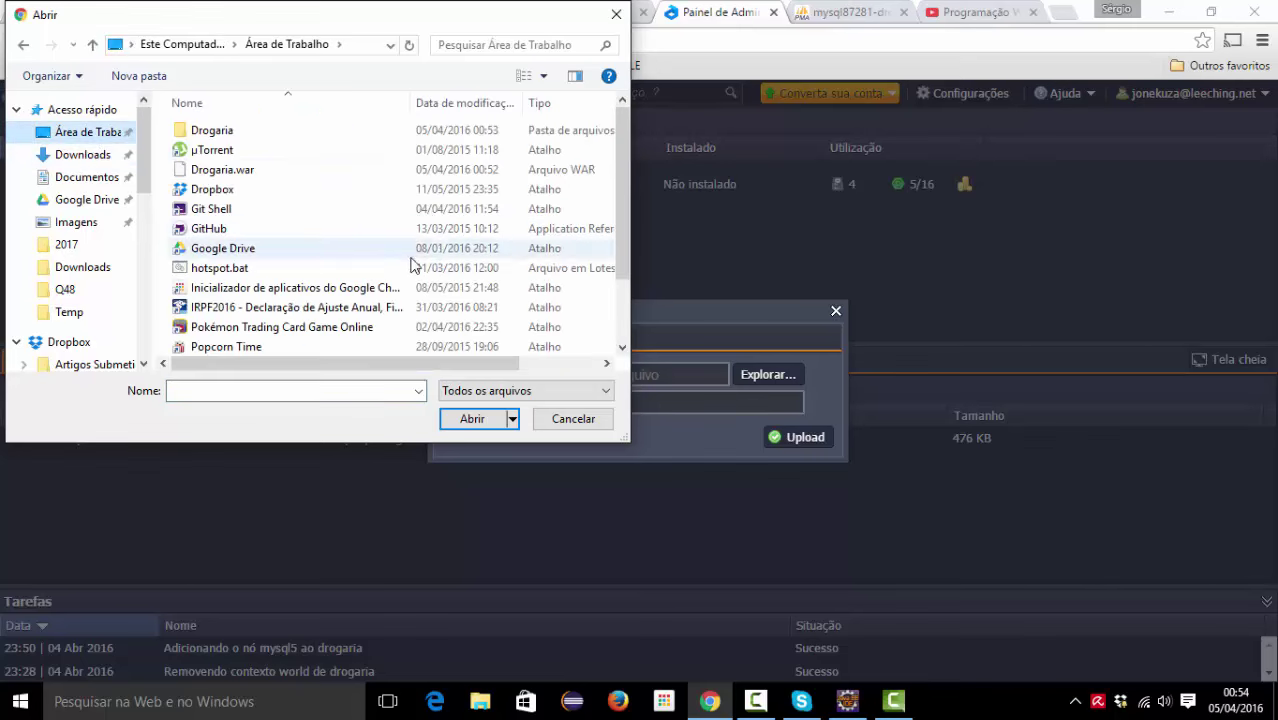
scroll(341, 275, down, 1)
scroll(330, 280, up, 1)
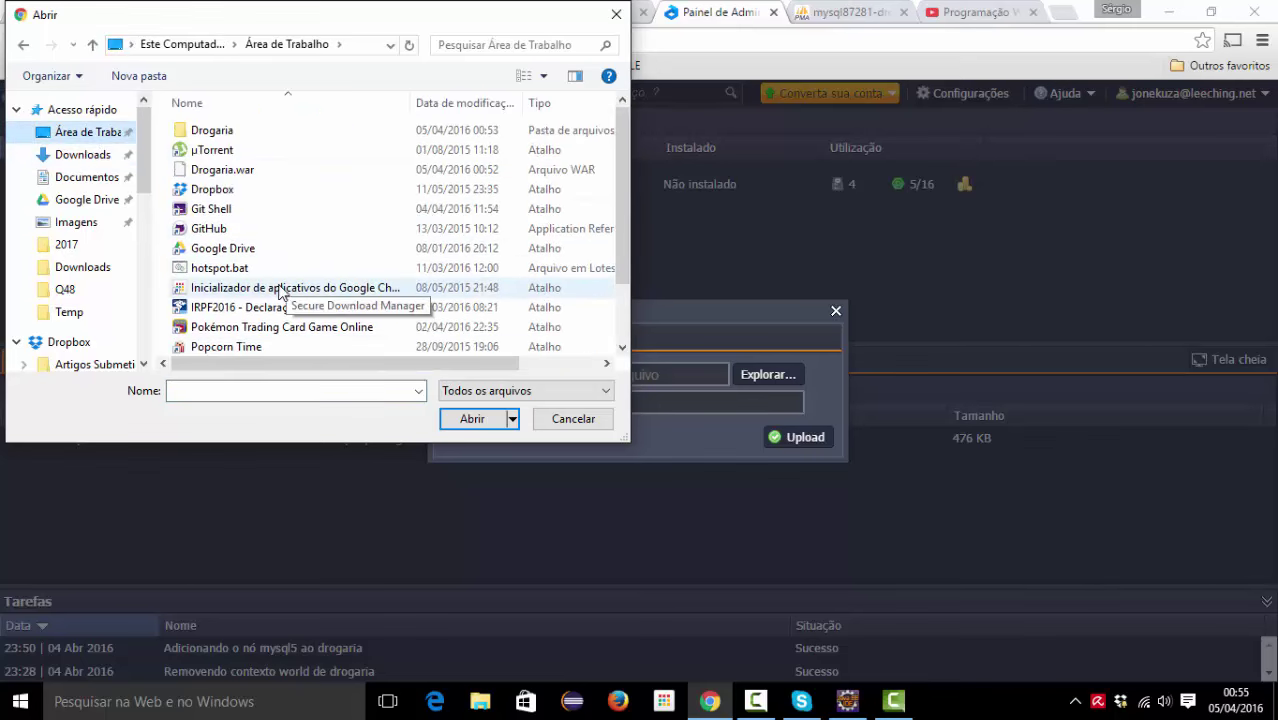
double_click(232, 170)
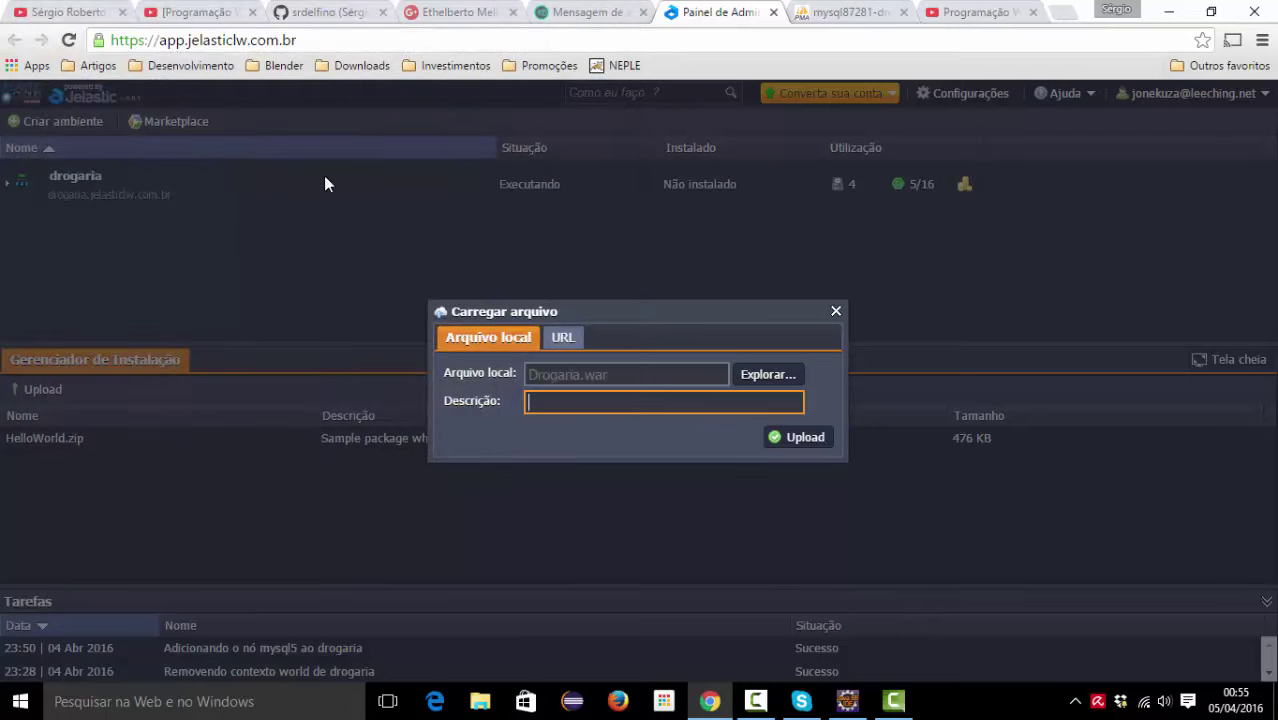
click(795, 438)
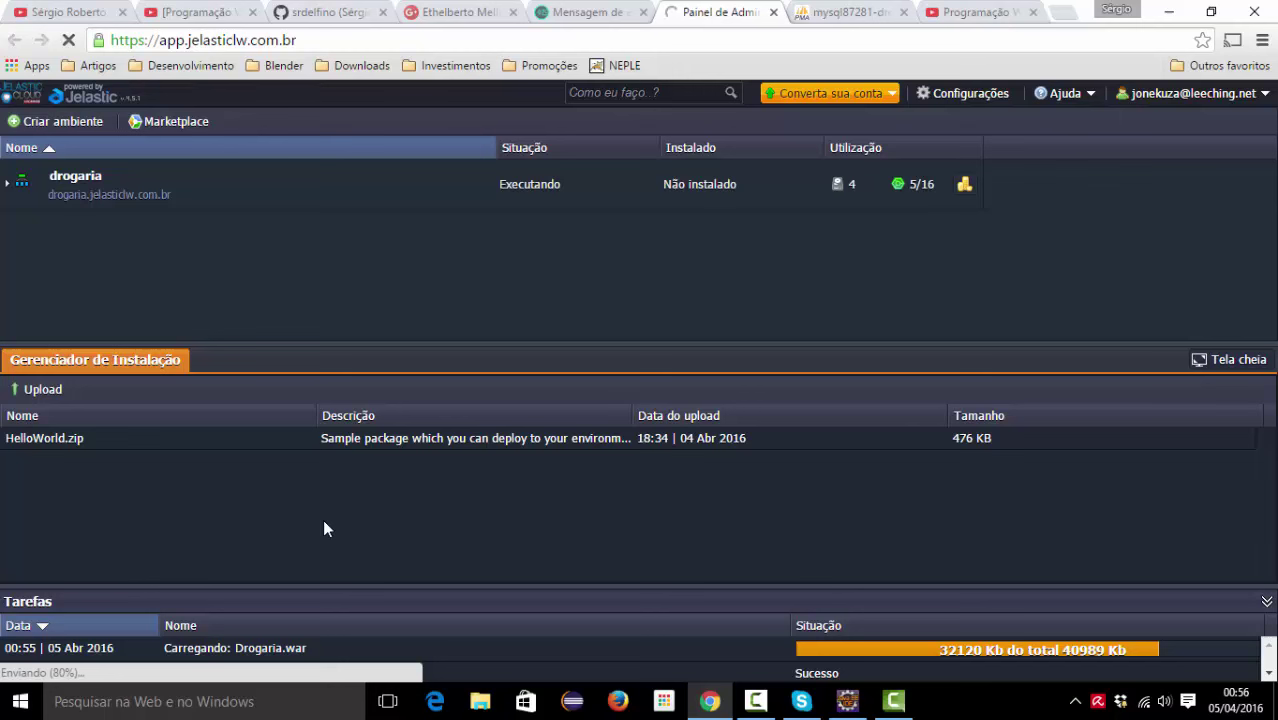
Deploy the uploaded Drogaria.war to the drogaria environment, leaving the context blank and deployment without downtime disabled.
mouse_move(247, 449)
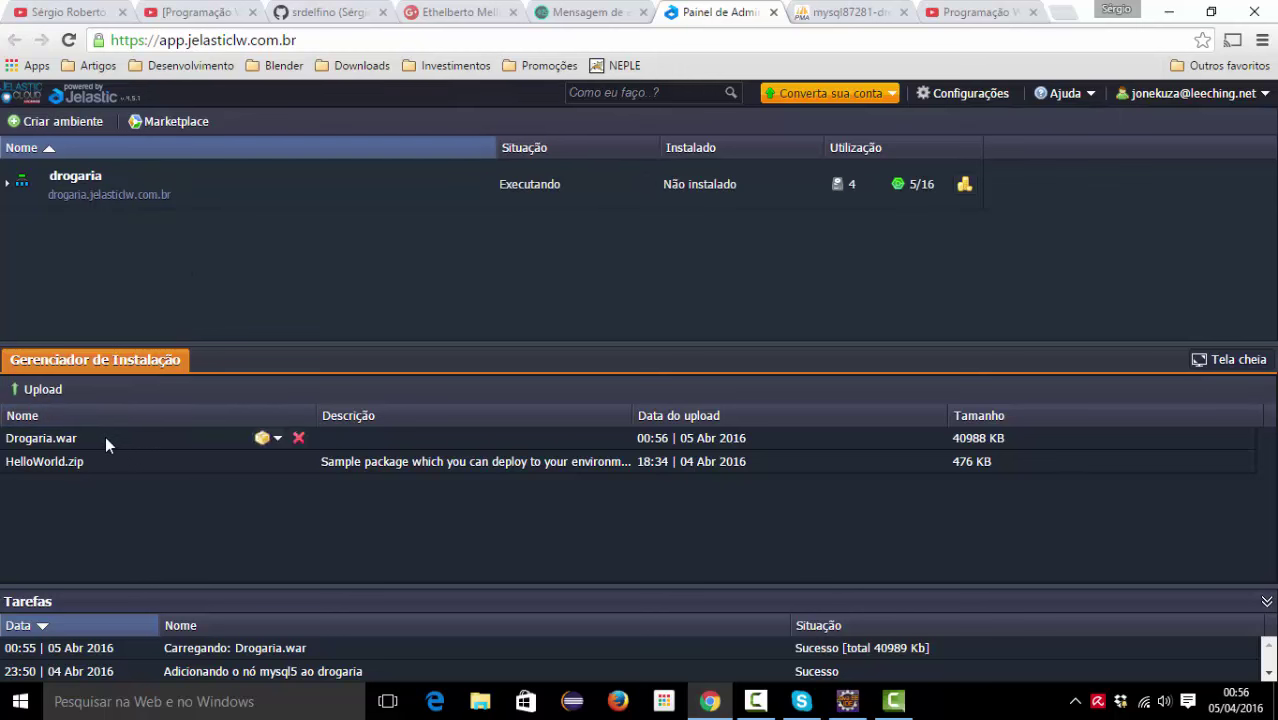
click(276, 446)
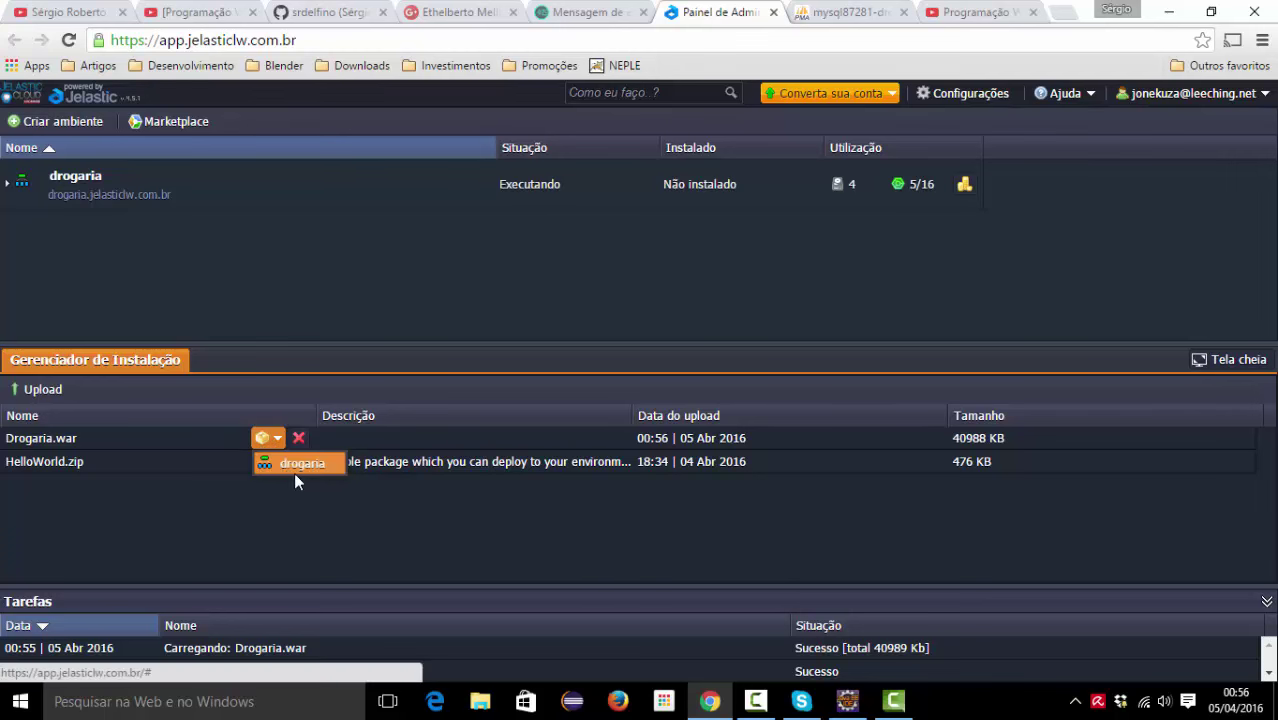
click(302, 464)
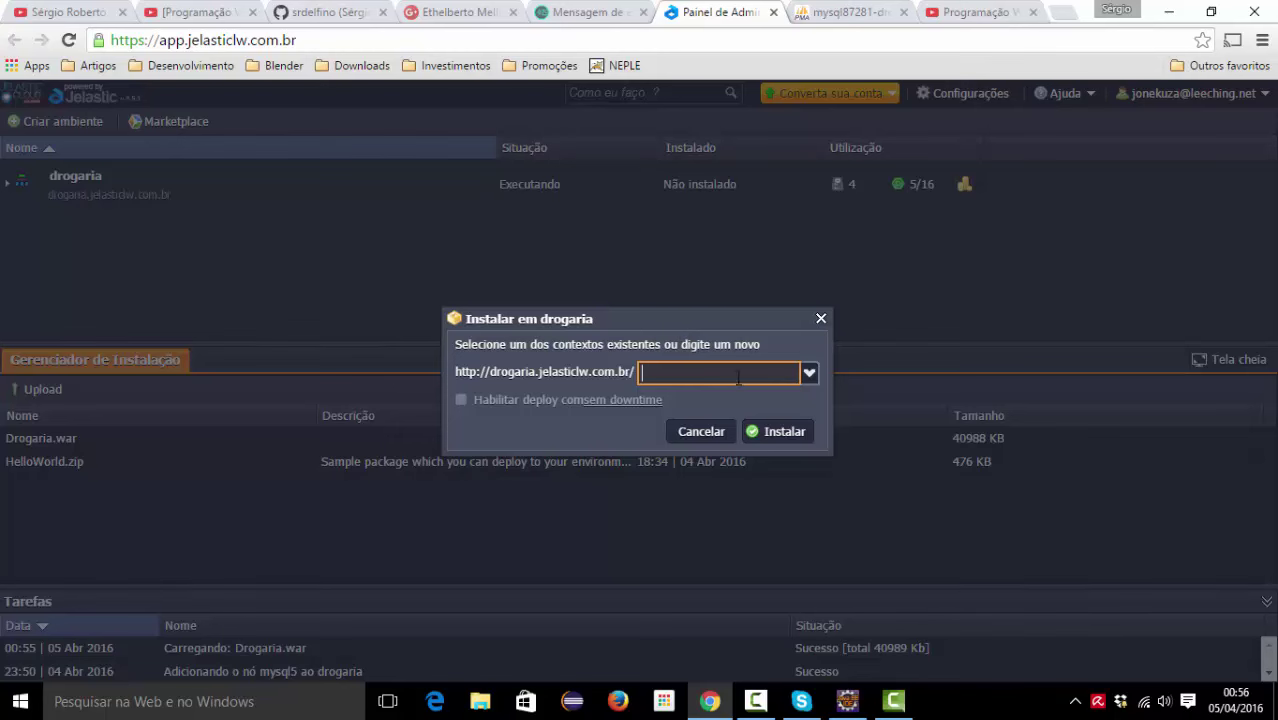
click(777, 432)
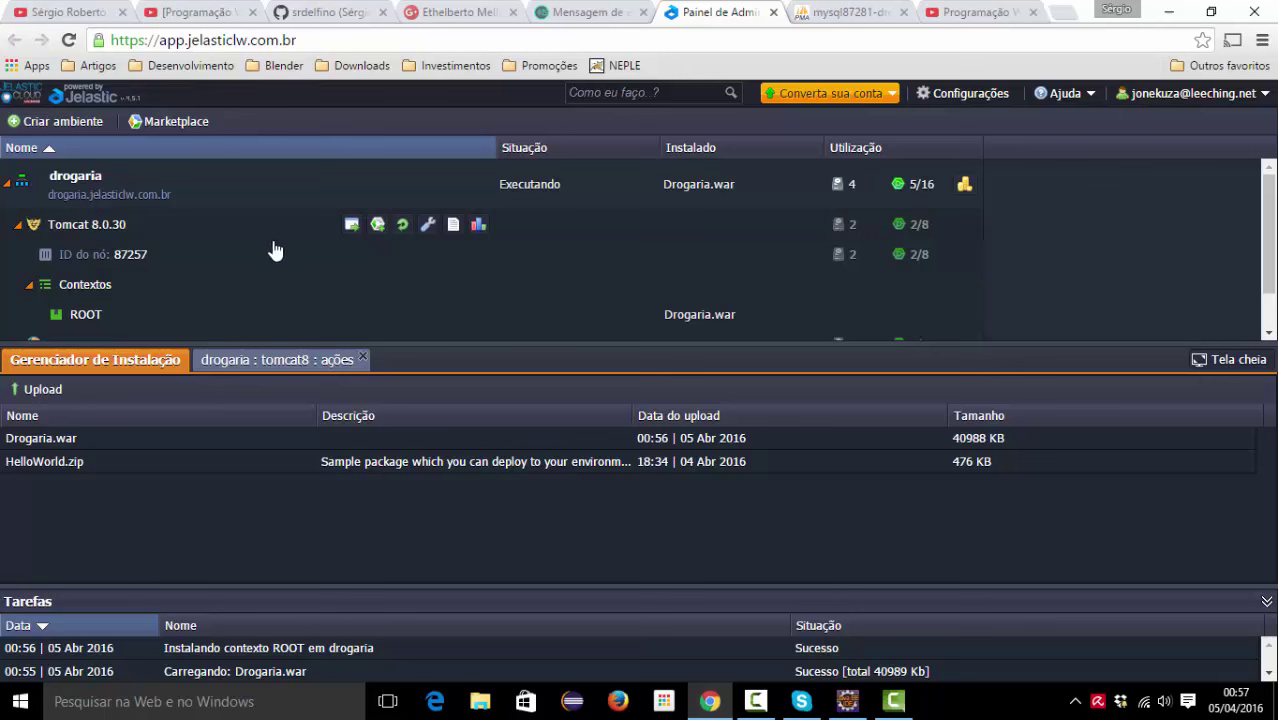
Open the Tomcat 8.0.30 logs of the drogaria environment, refresh the catalina log, and read its startup entries.
click(454, 226)
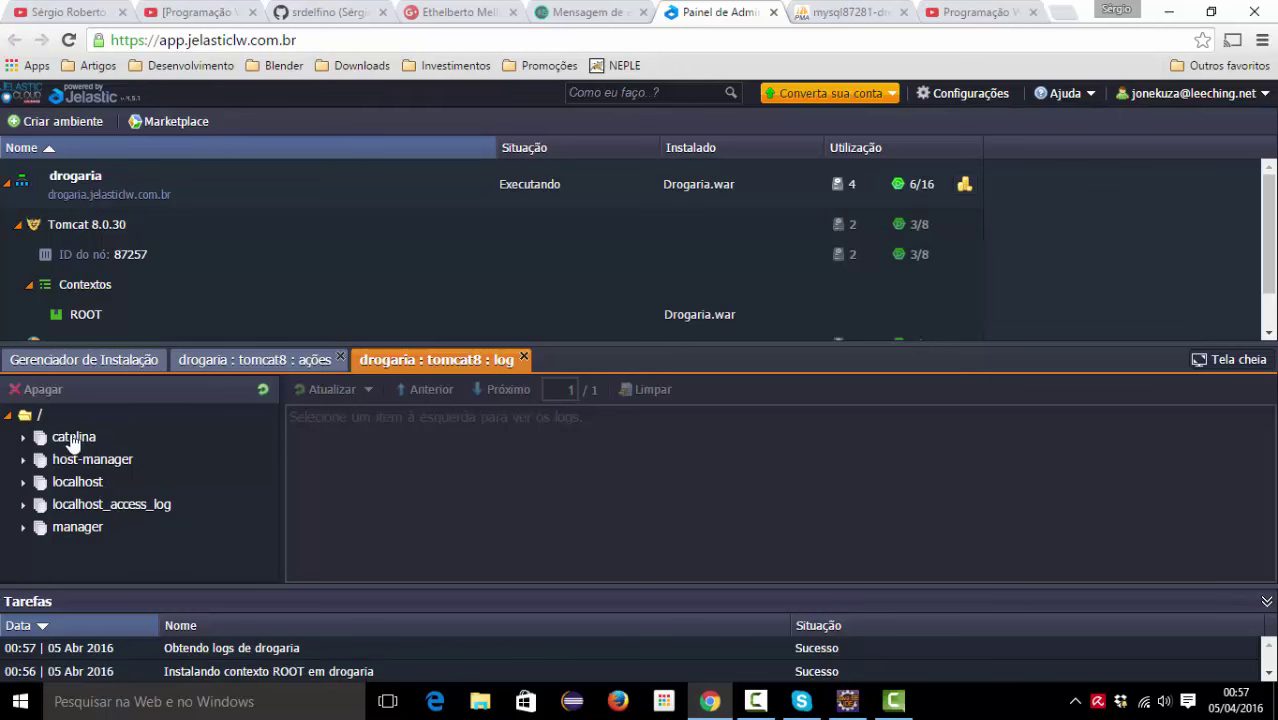
click(73, 439)
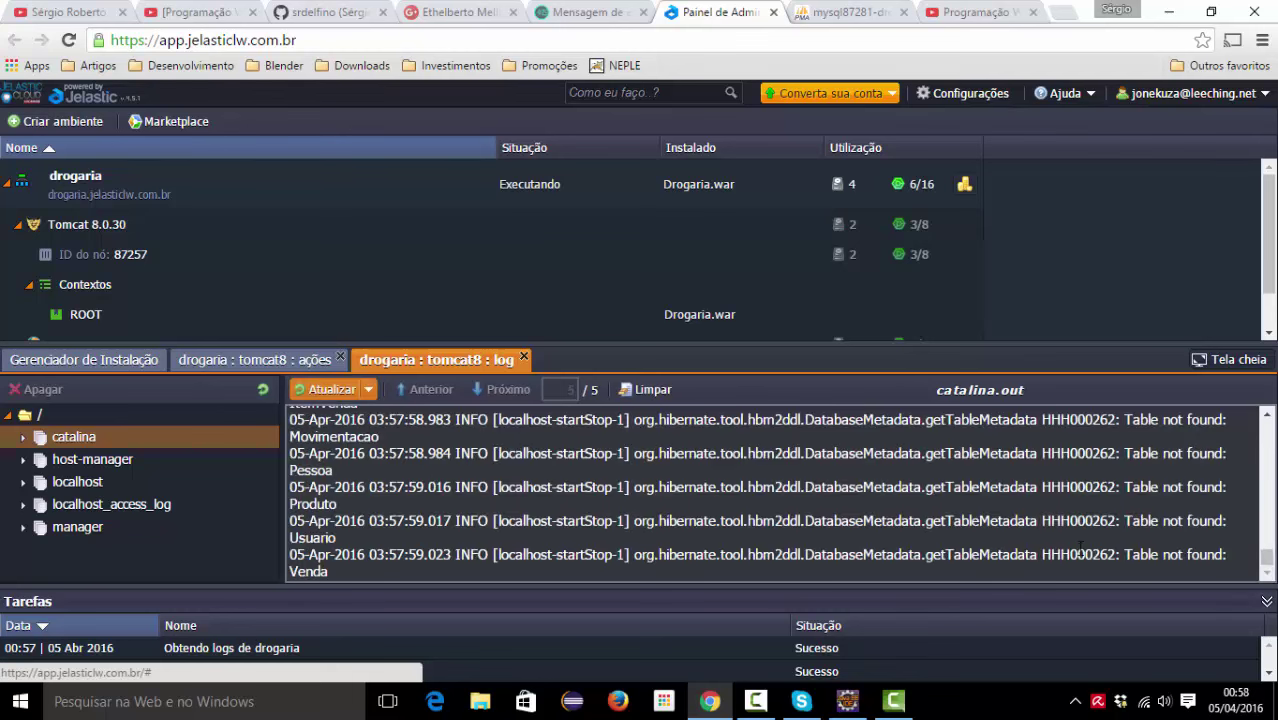
click(330, 392)
click(342, 390)
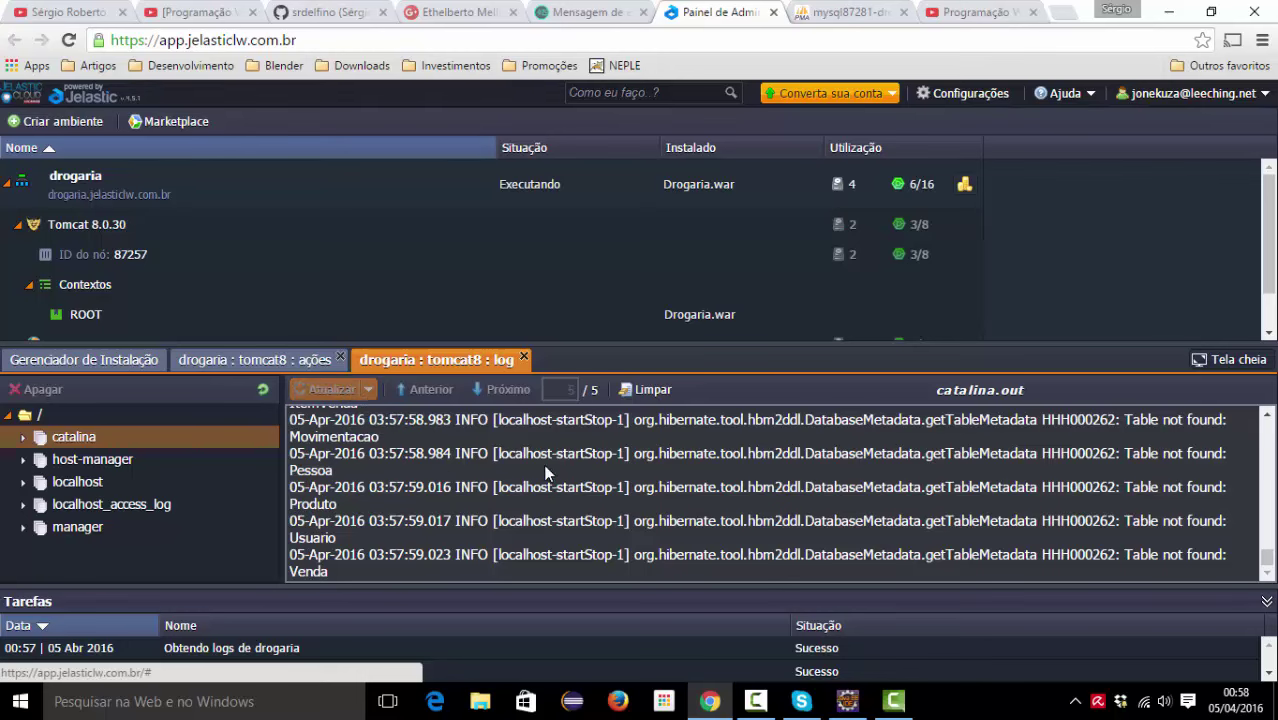
scroll(553, 466, up, 5)
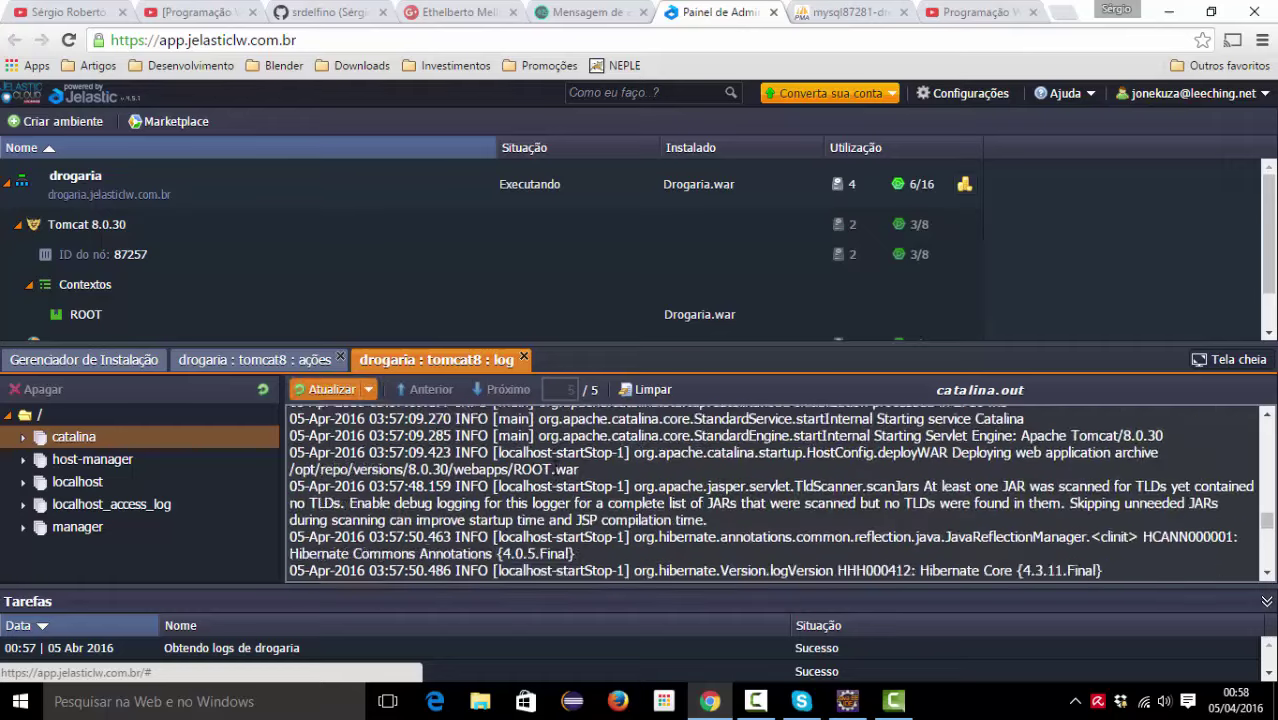
scroll(556, 461, down, 5)
scroll(555, 466, down, 3)
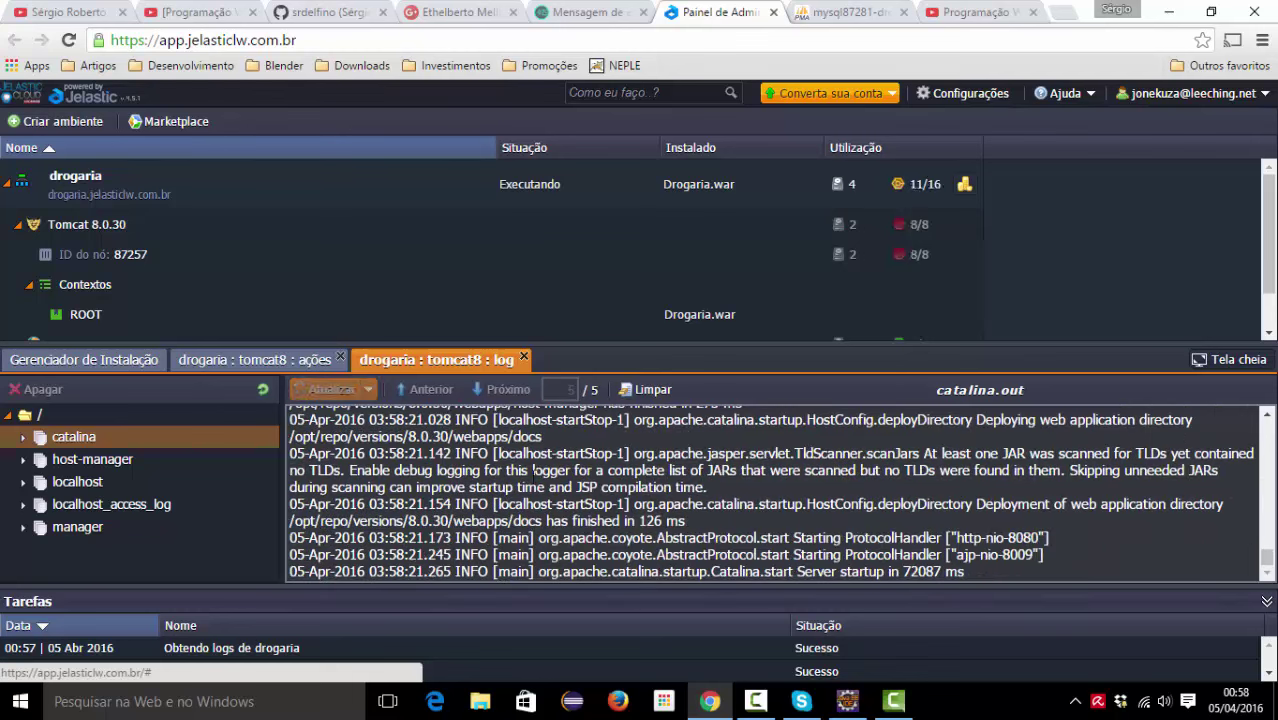
Look at the Console in Eclipse, return to Chrome, and examine the server startup time in the catalina log.
click(847, 701)
click(803, 513)
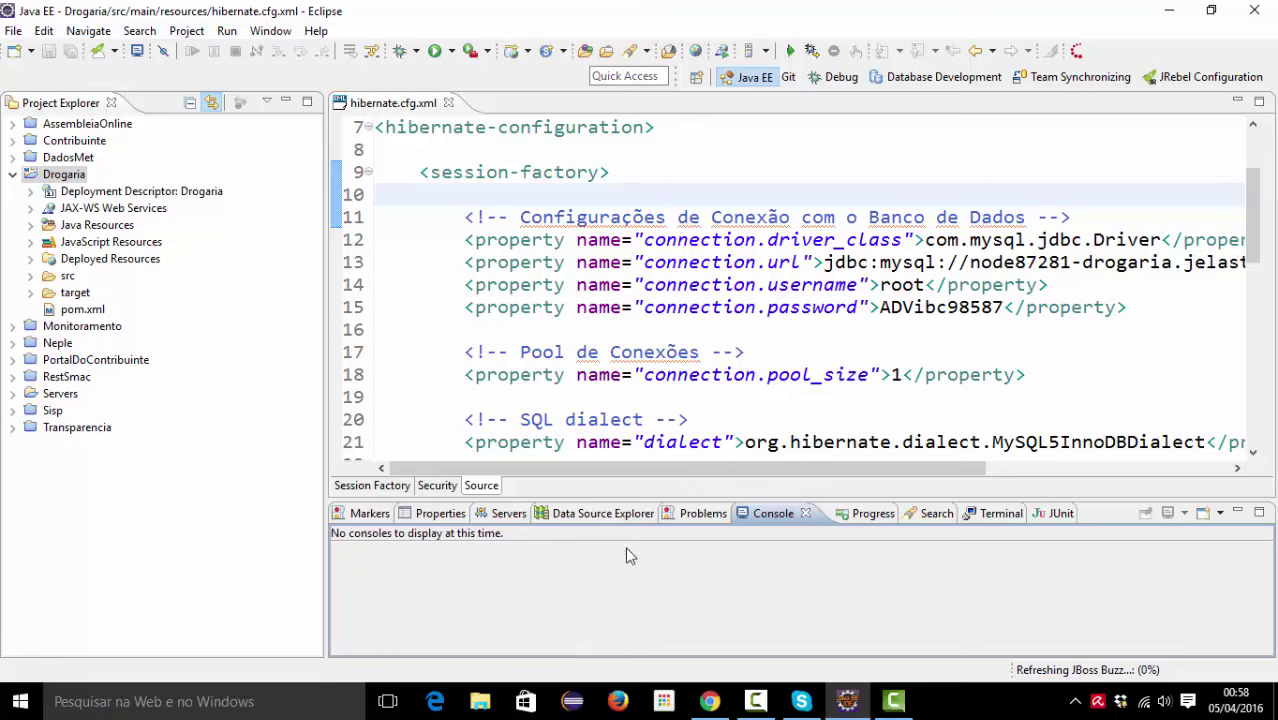
click(709, 701)
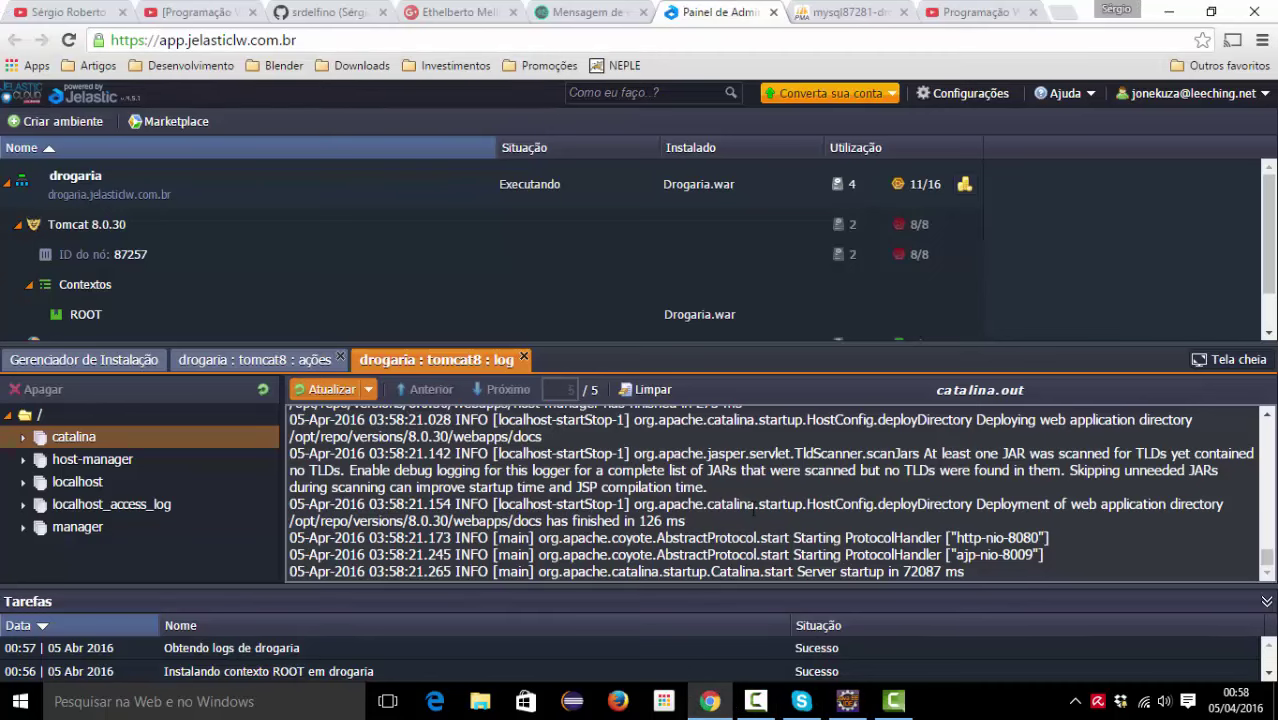
drag(965, 571, 868, 572)
double_click(921, 571)
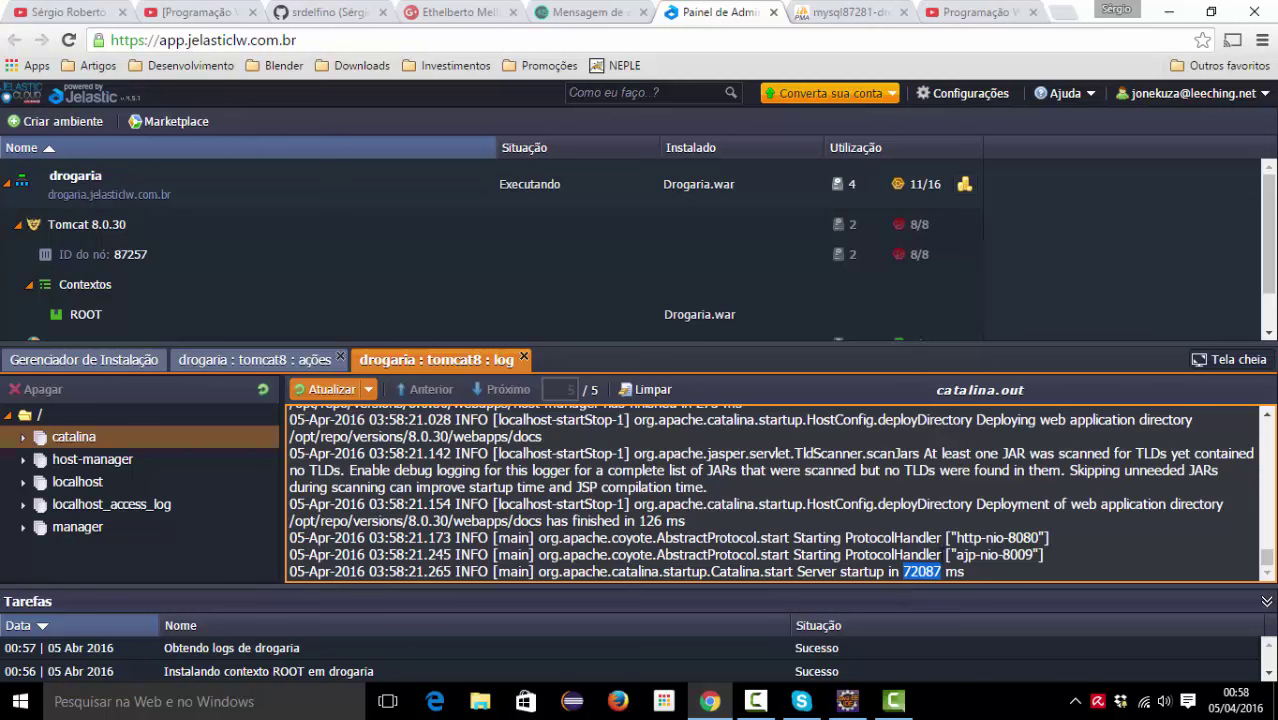
click(930, 572)
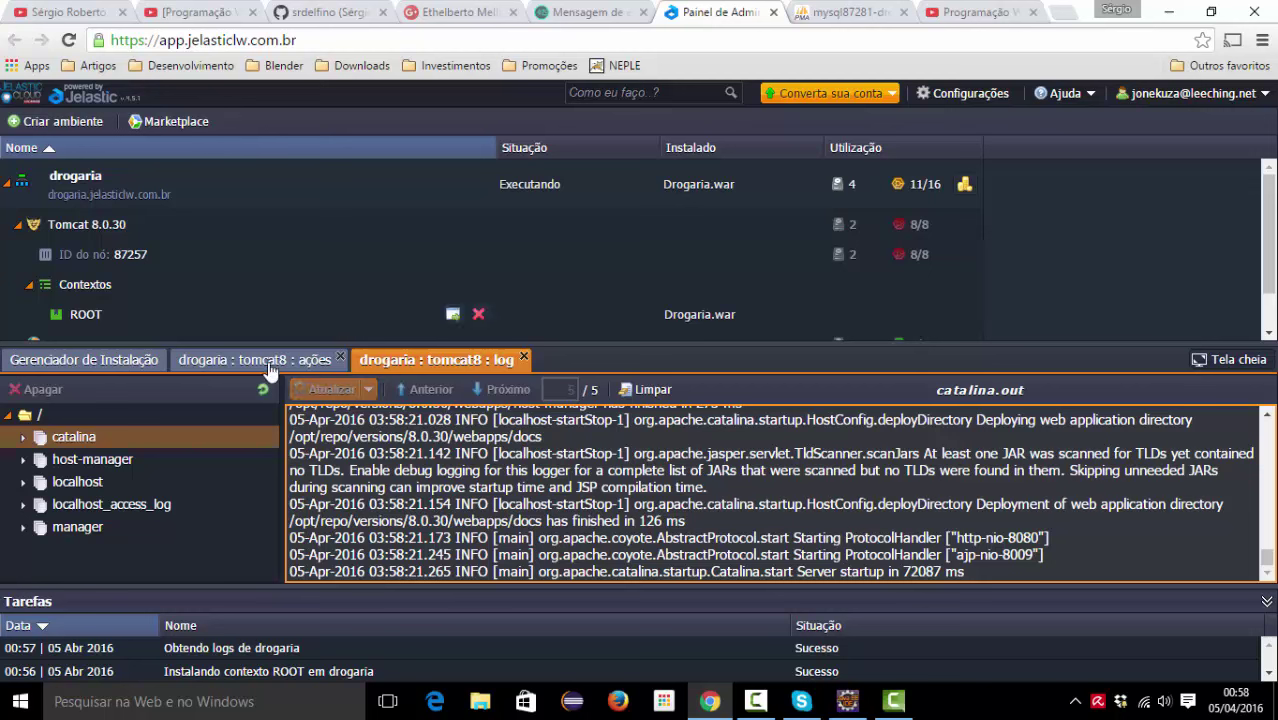
Open the deployed drogaria environment in the browser and view the available Cadastros options.
mouse_move(214, 188)
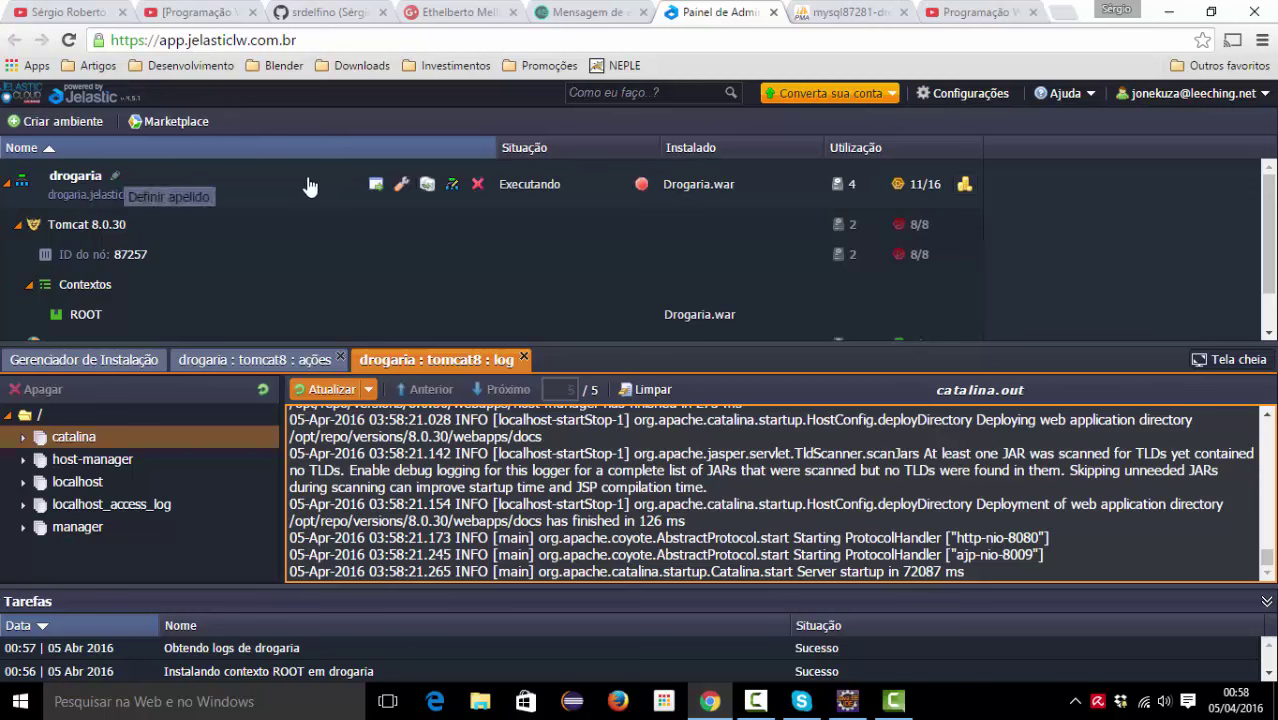
click(376, 185)
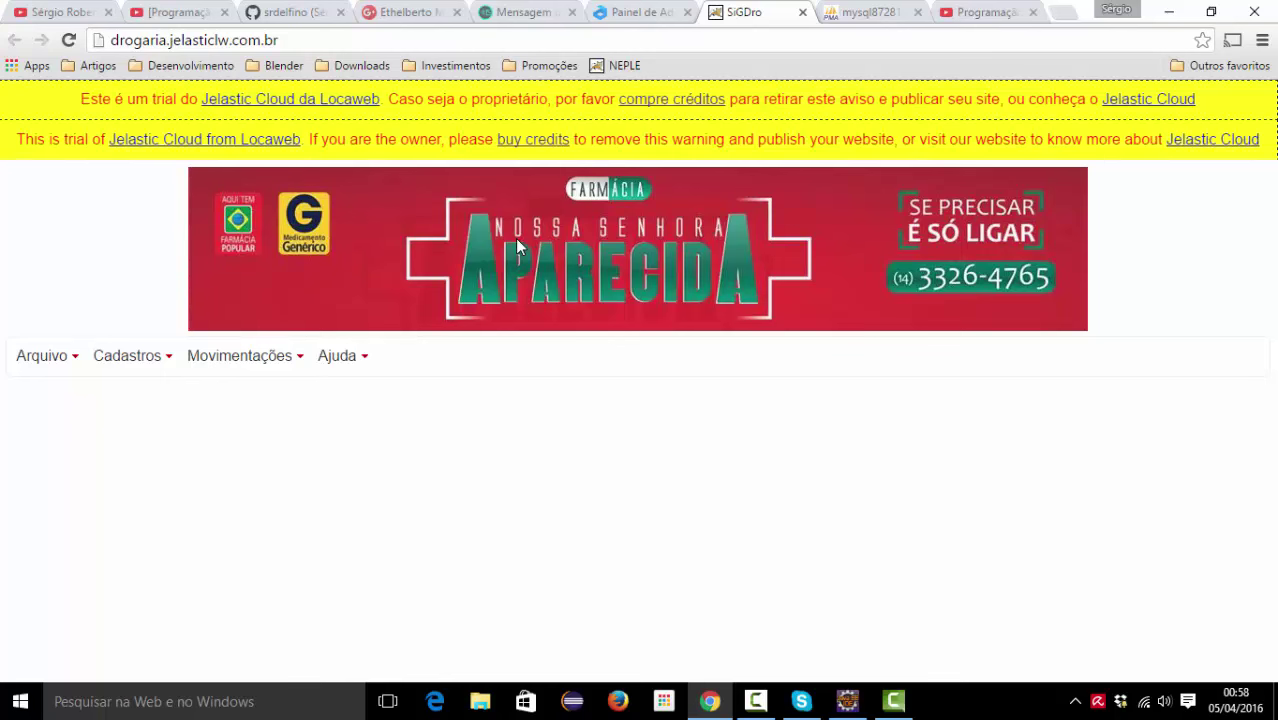
click(135, 360)
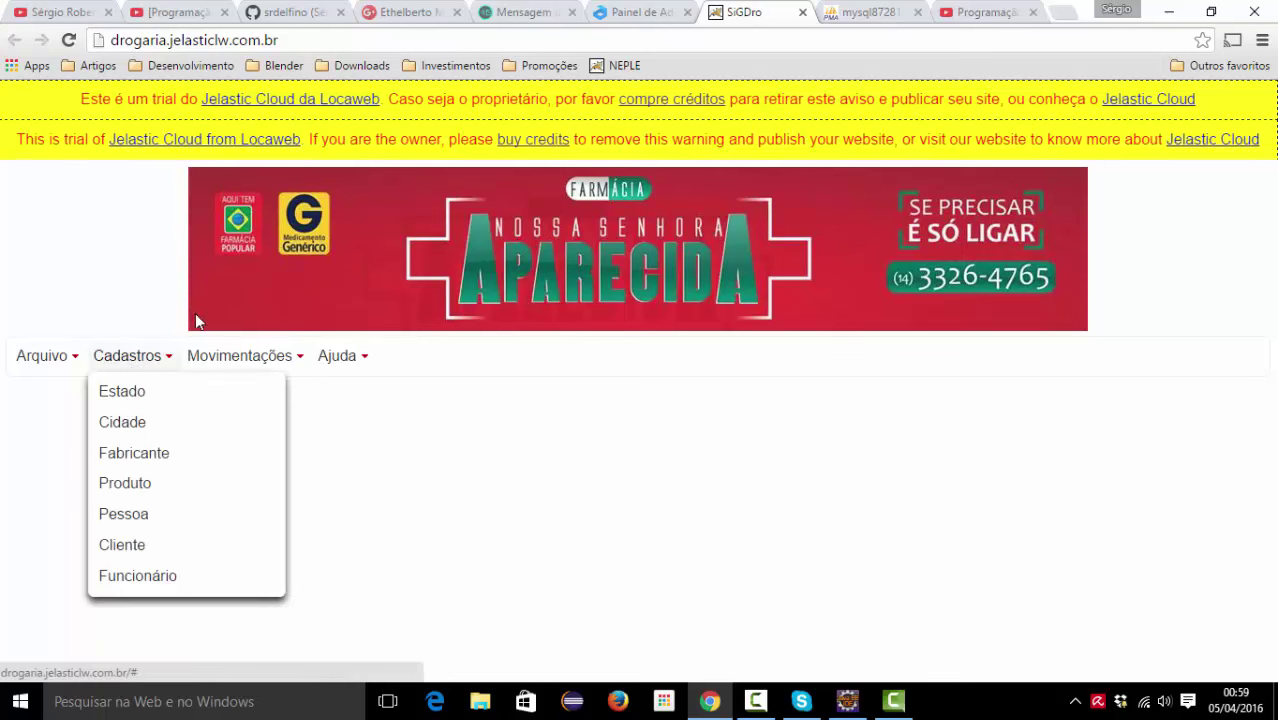
Switch to phpMyAdmin, reload the drogaria database's table list, and browse the records of the Estado table.
click(843, 12)
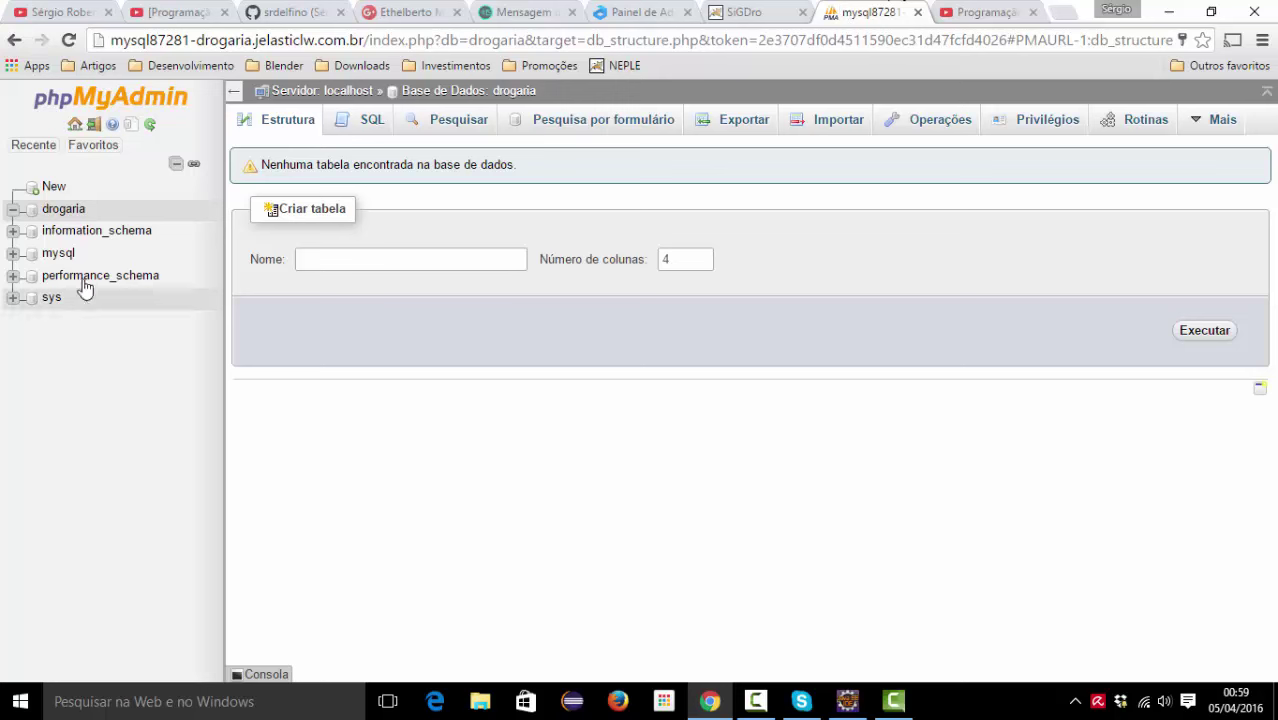
click(68, 210)
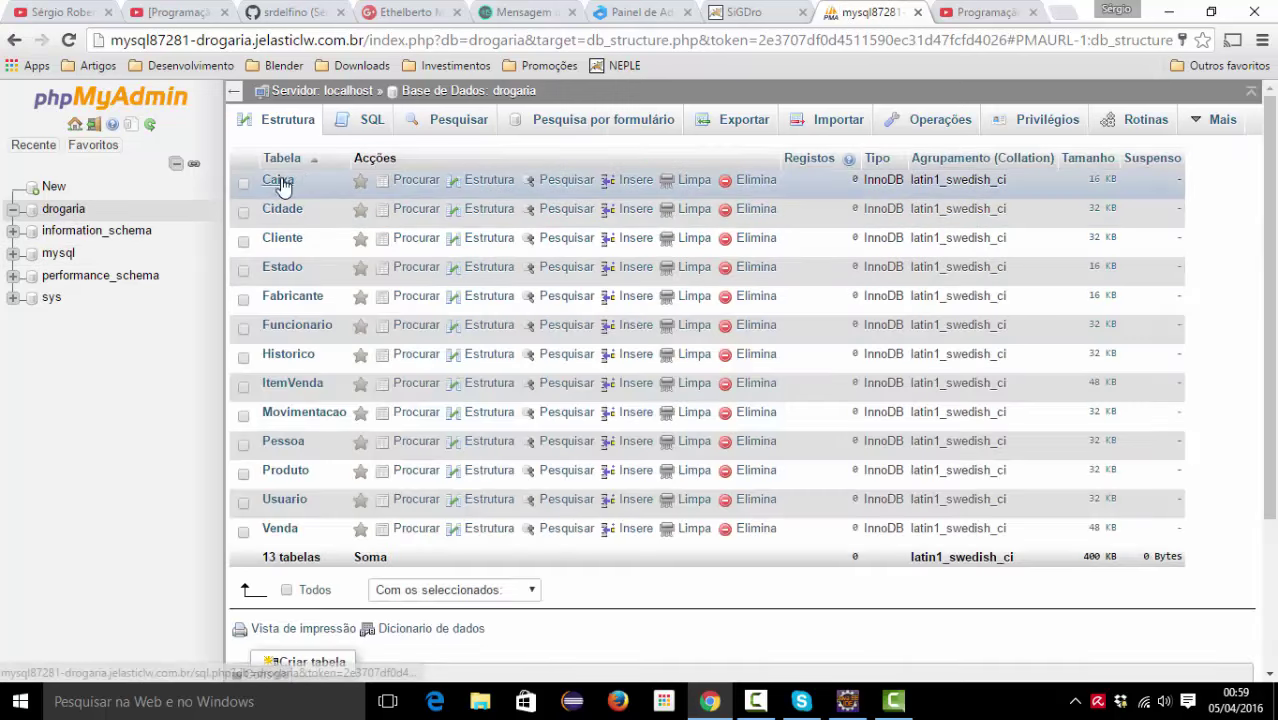
click(284, 268)
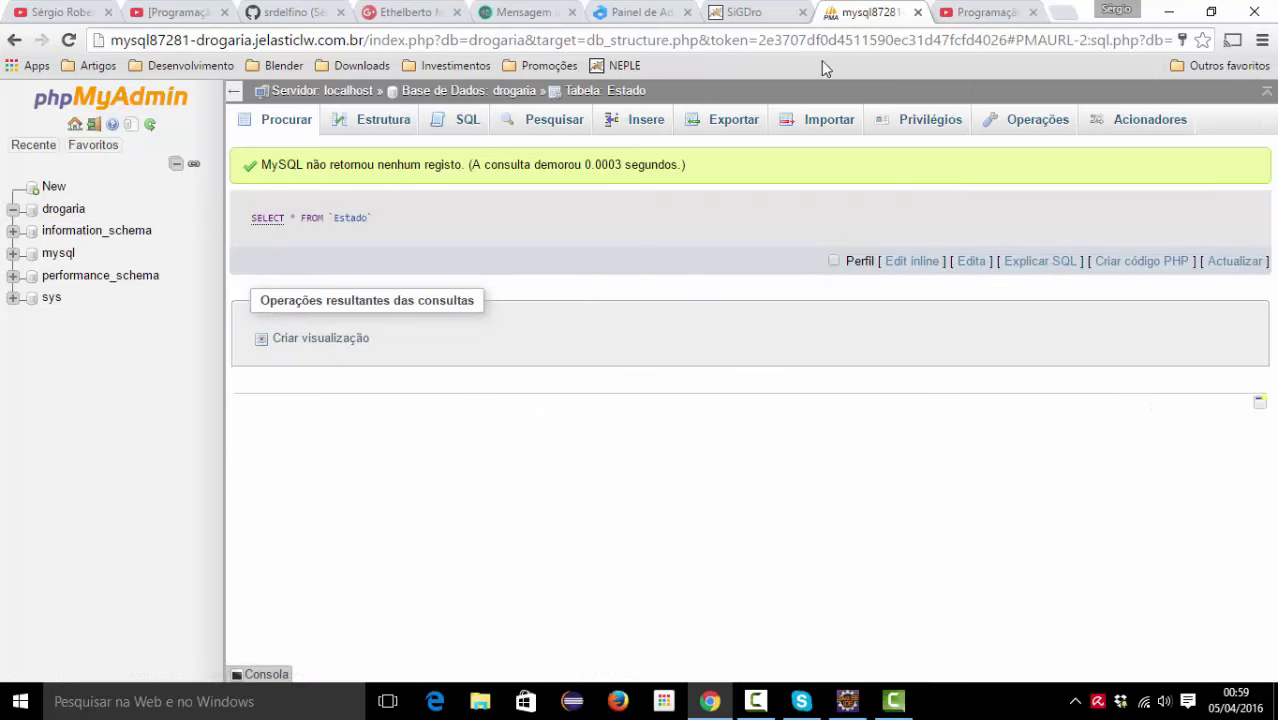
In the SiGDro site, go to the Estado listing and save a new state named SÃO PAULO with the abbreviation SP.
click(748, 12)
click(127, 355)
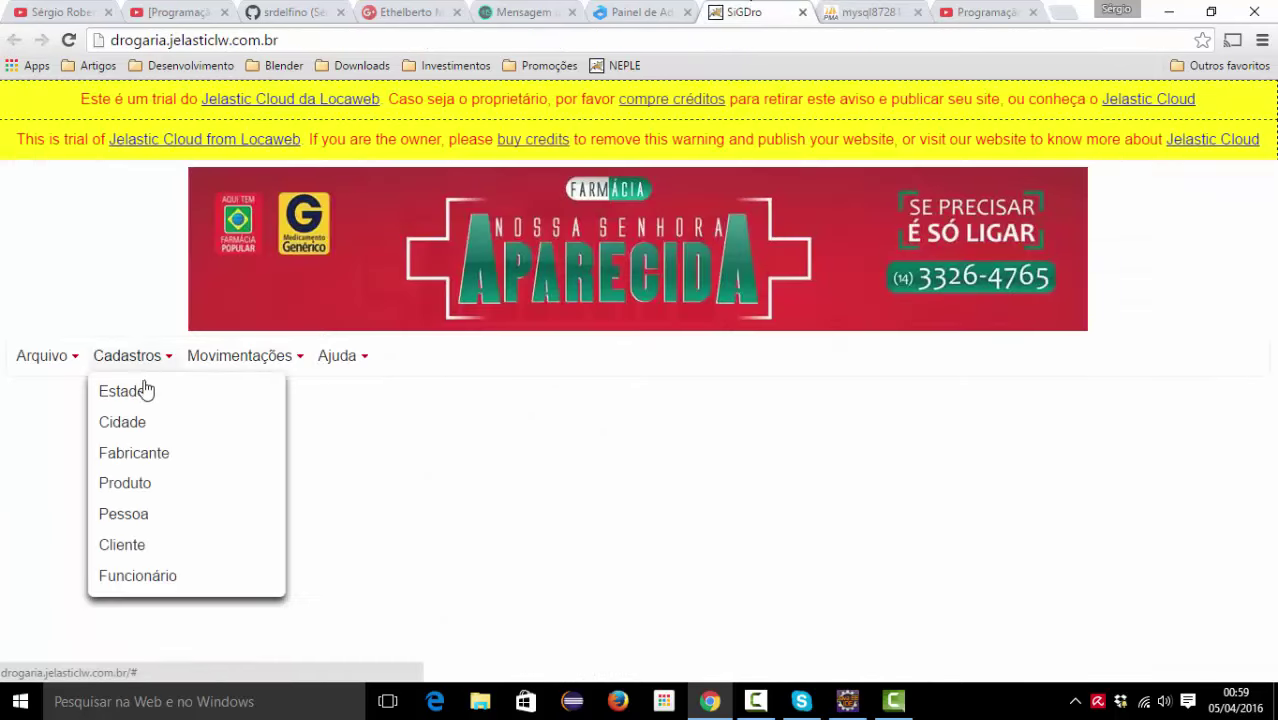
click(143, 391)
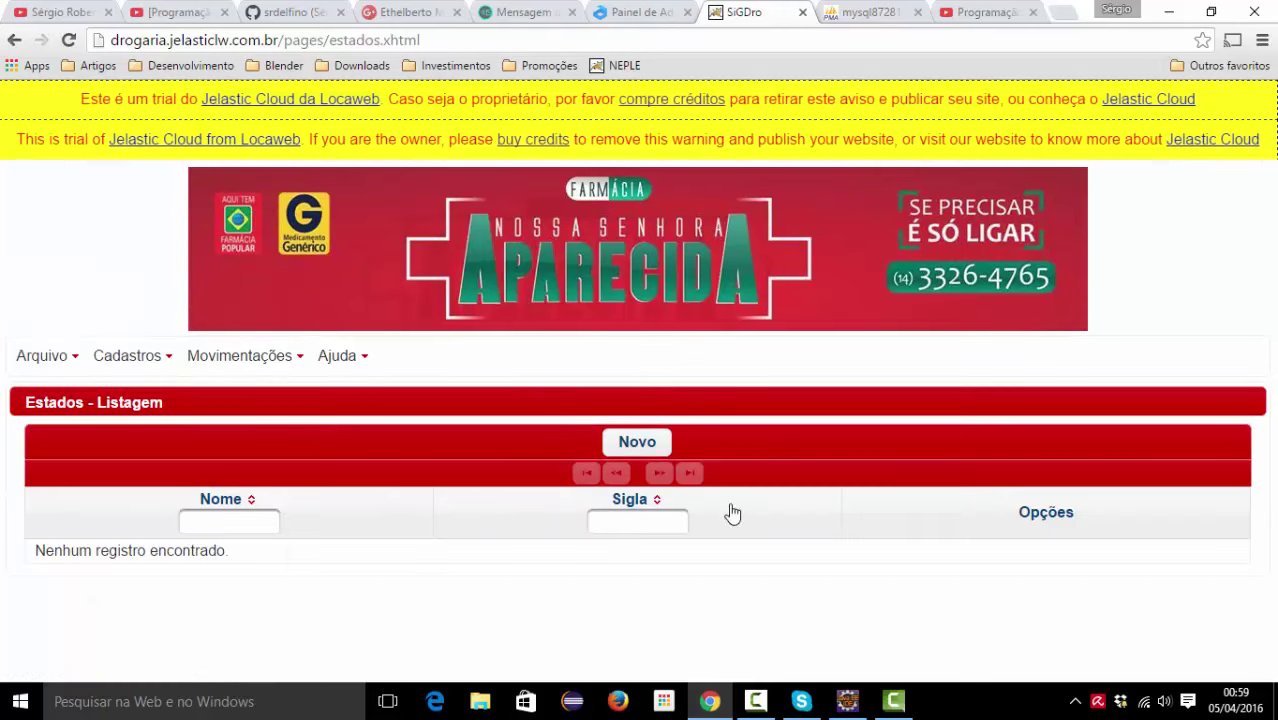
click(637, 442)
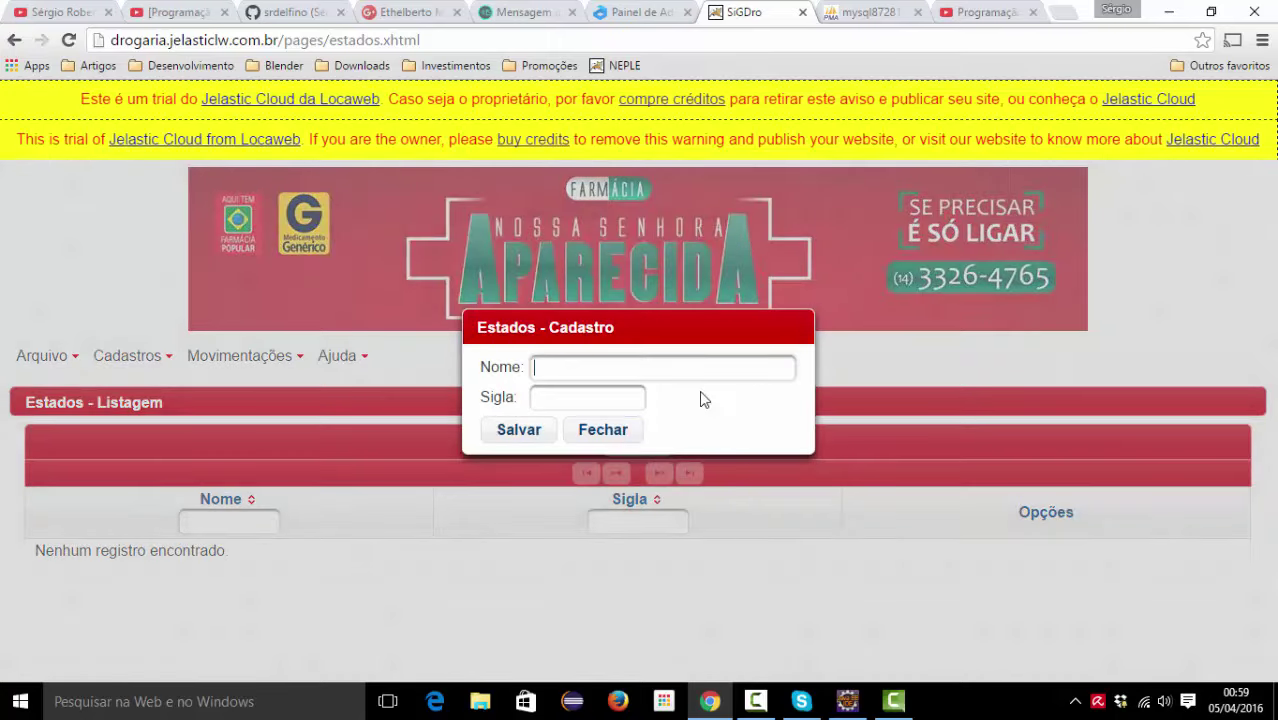
text(São Paulo)
key(Tab)
text(SP)
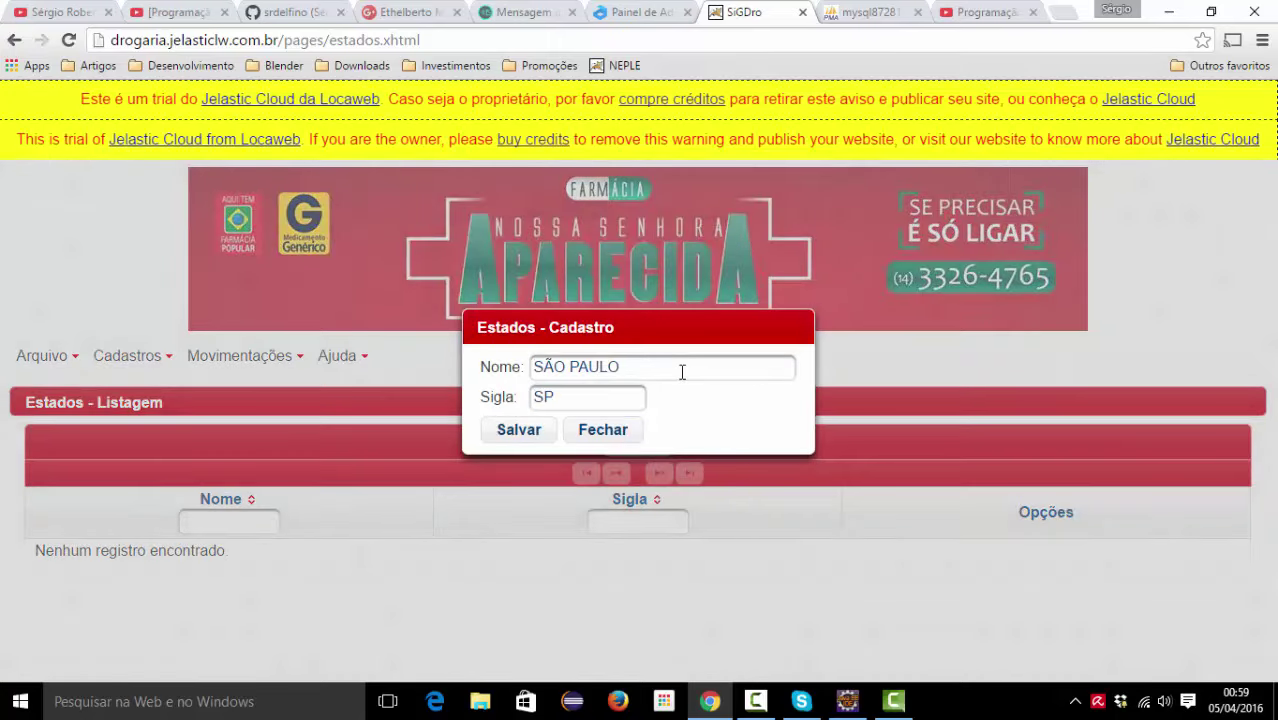
click(524, 440)
click(621, 440)
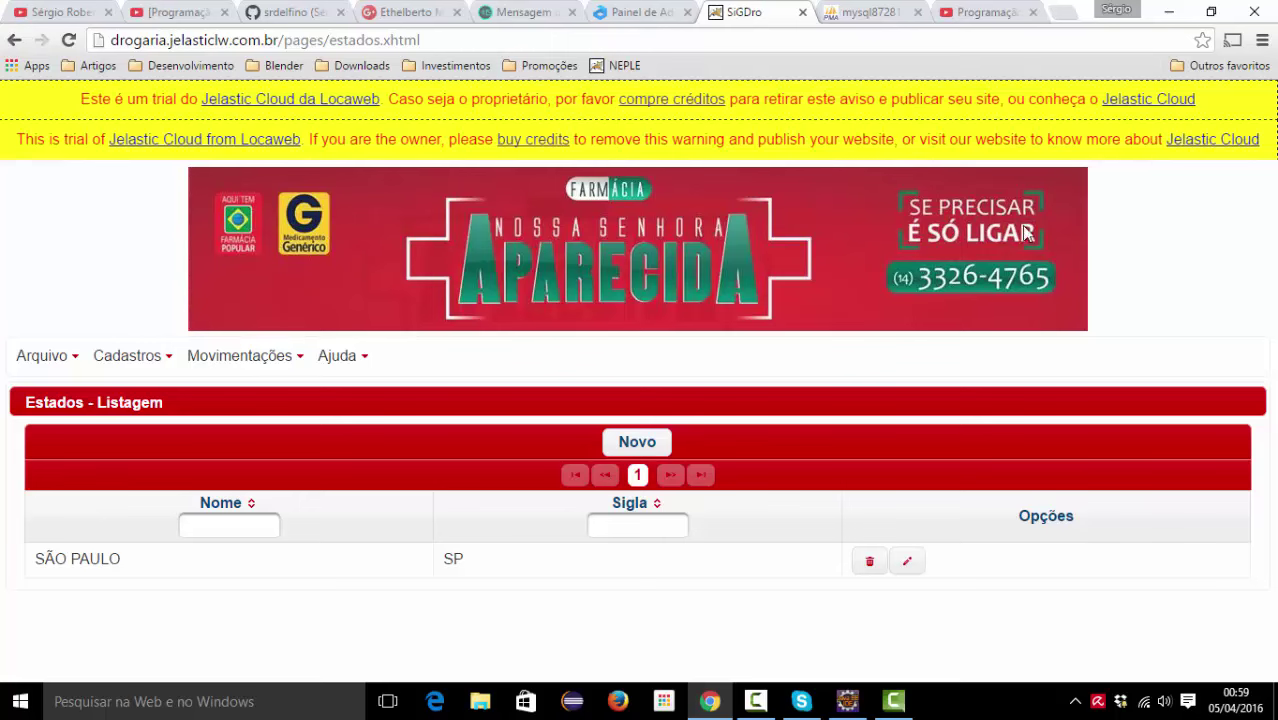
Save another state named RIO DE JANEIRO with the abbreviation RJ, and close the registration form.
click(637, 441)
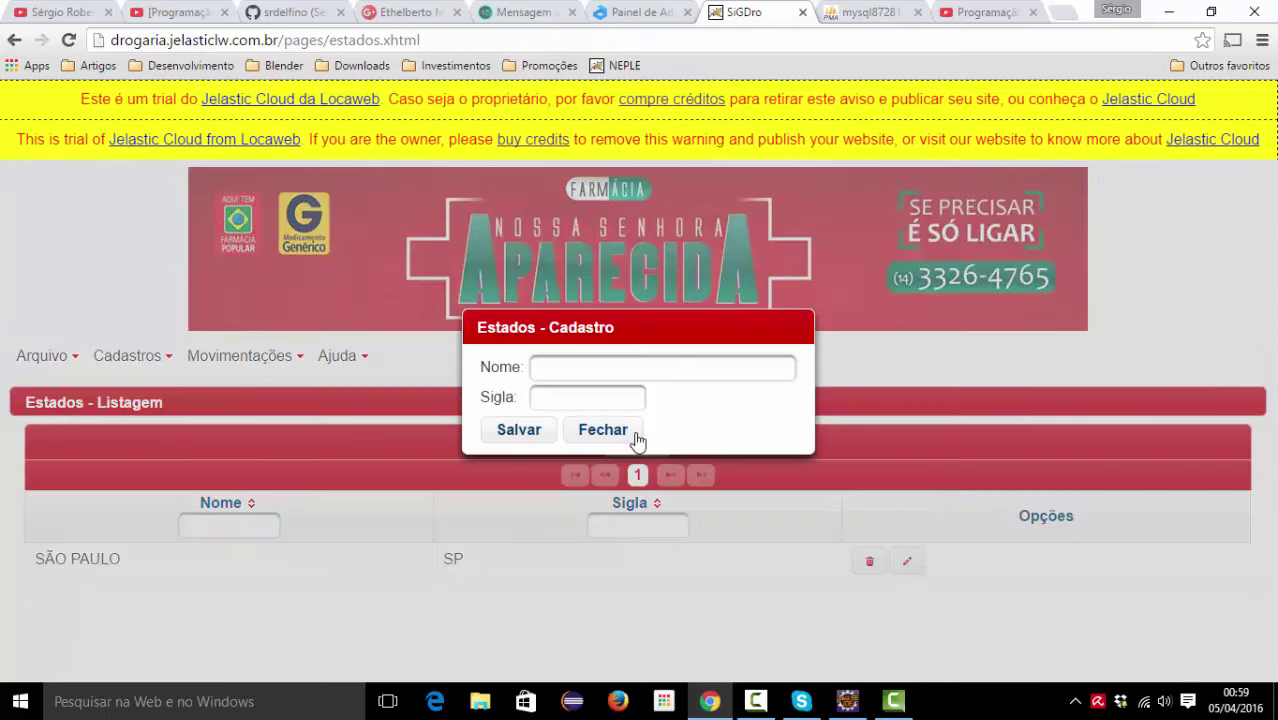
text(Rio de Janeiro)
key(Tab)
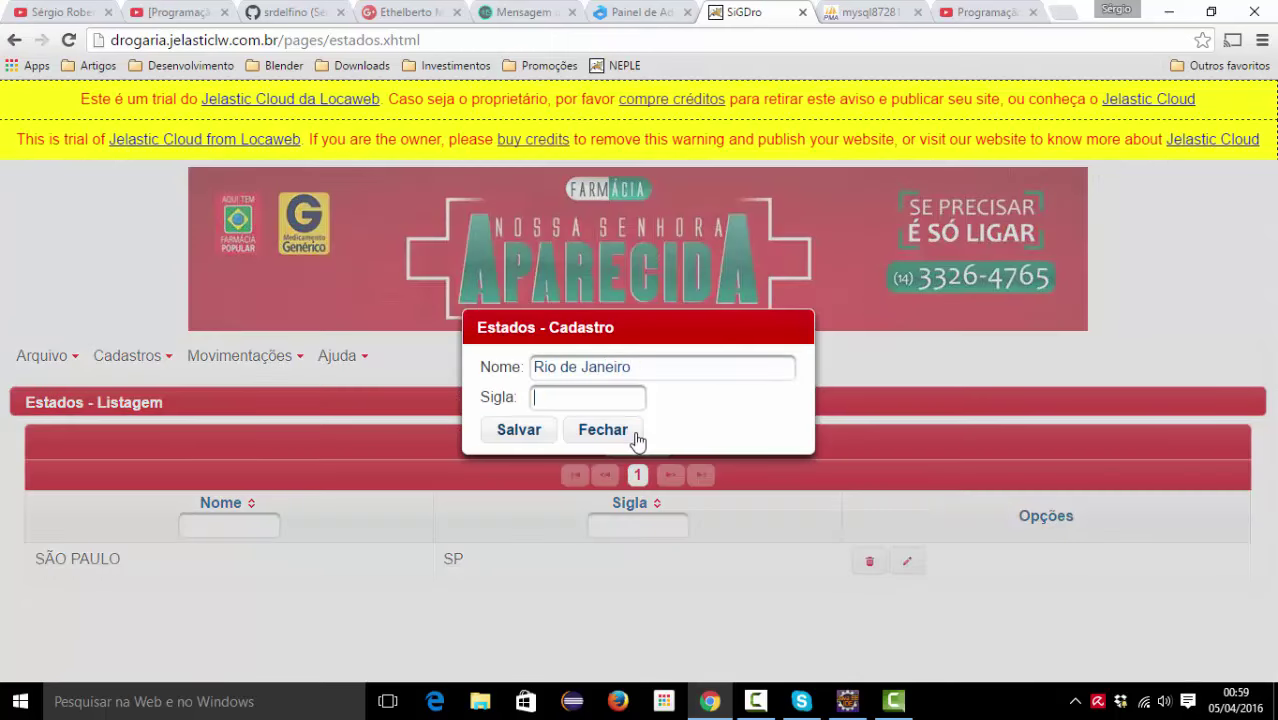
text(RJ)
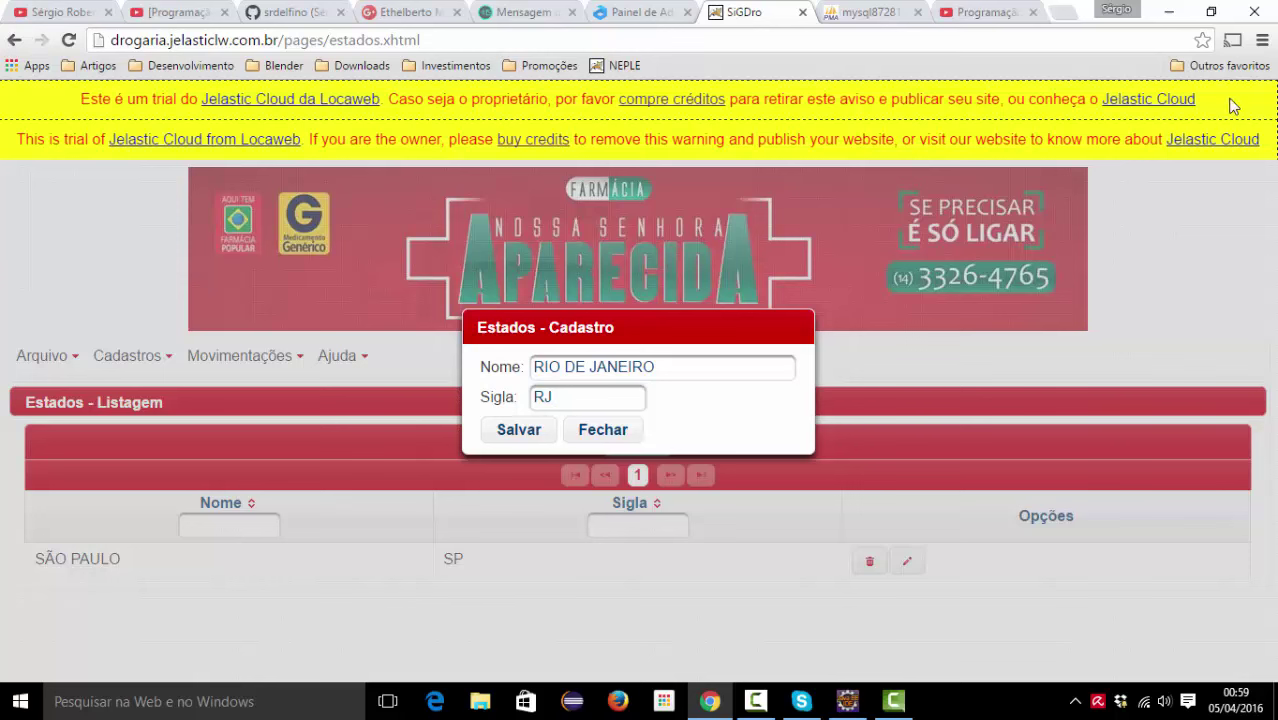
key(Tab)
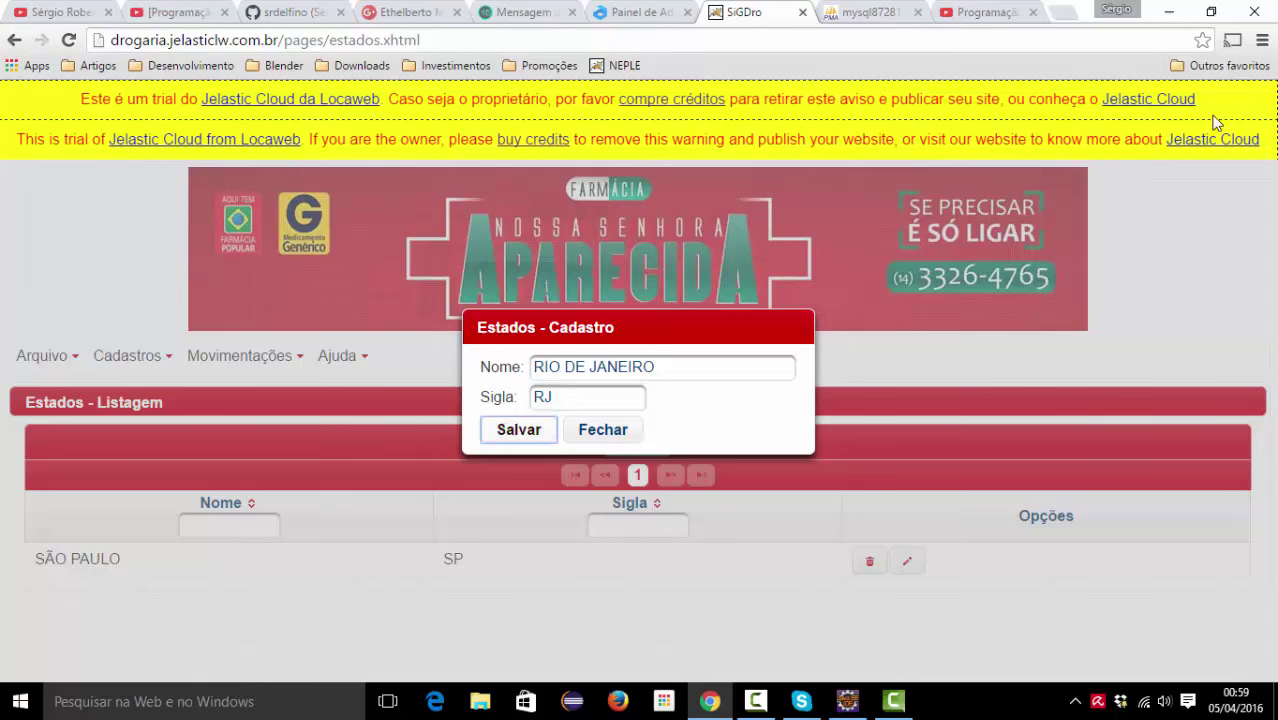
key(Return)
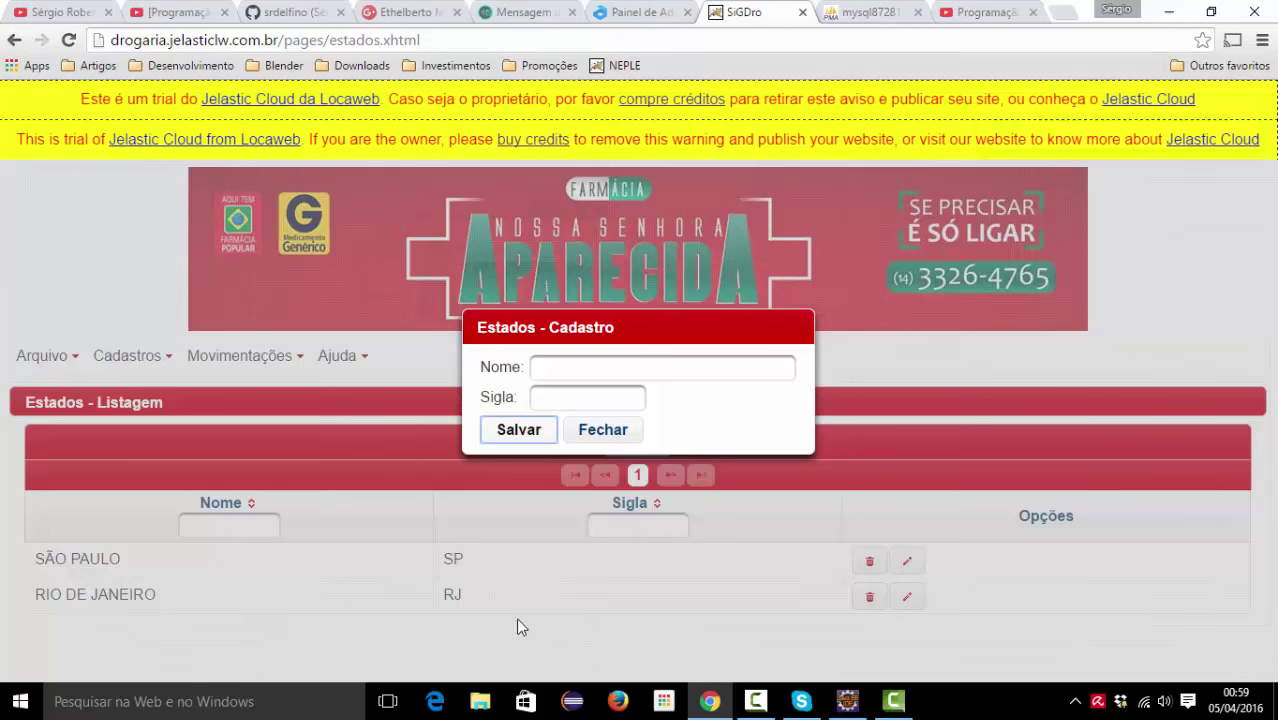
click(600, 444)
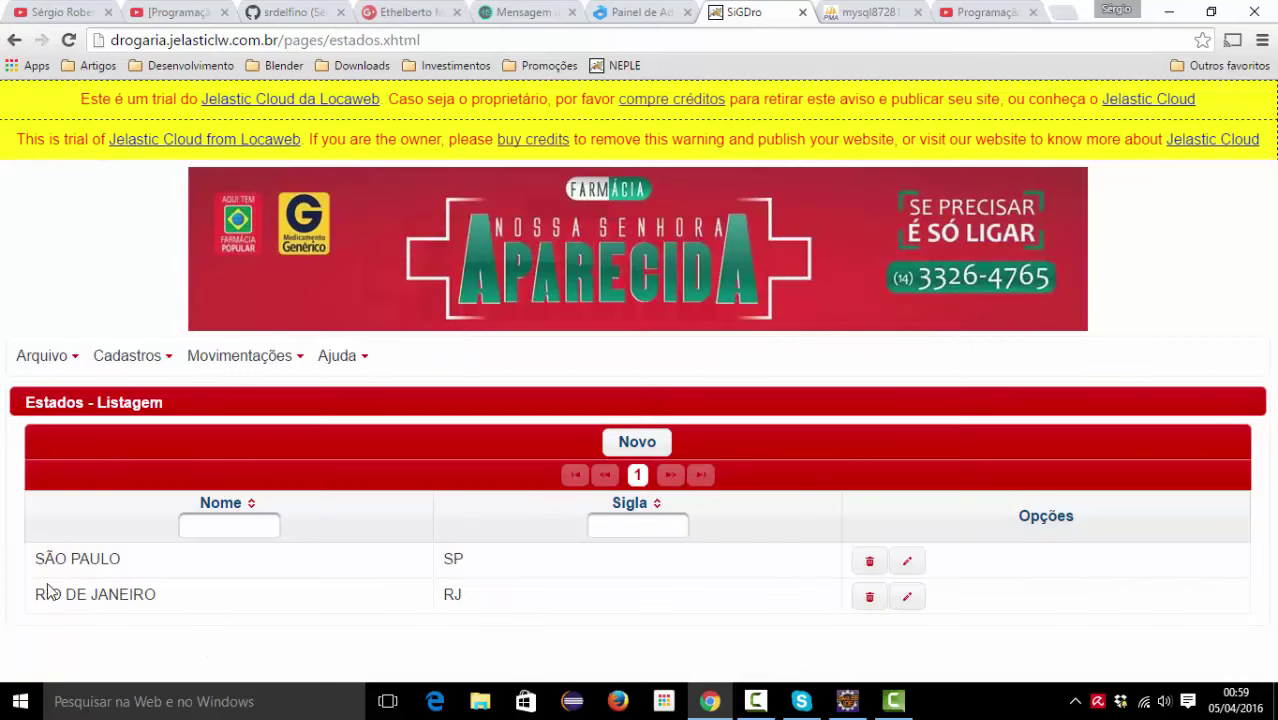
Return to phpMyAdmin and reload the Estado table to check its stored records.
click(897, 11)
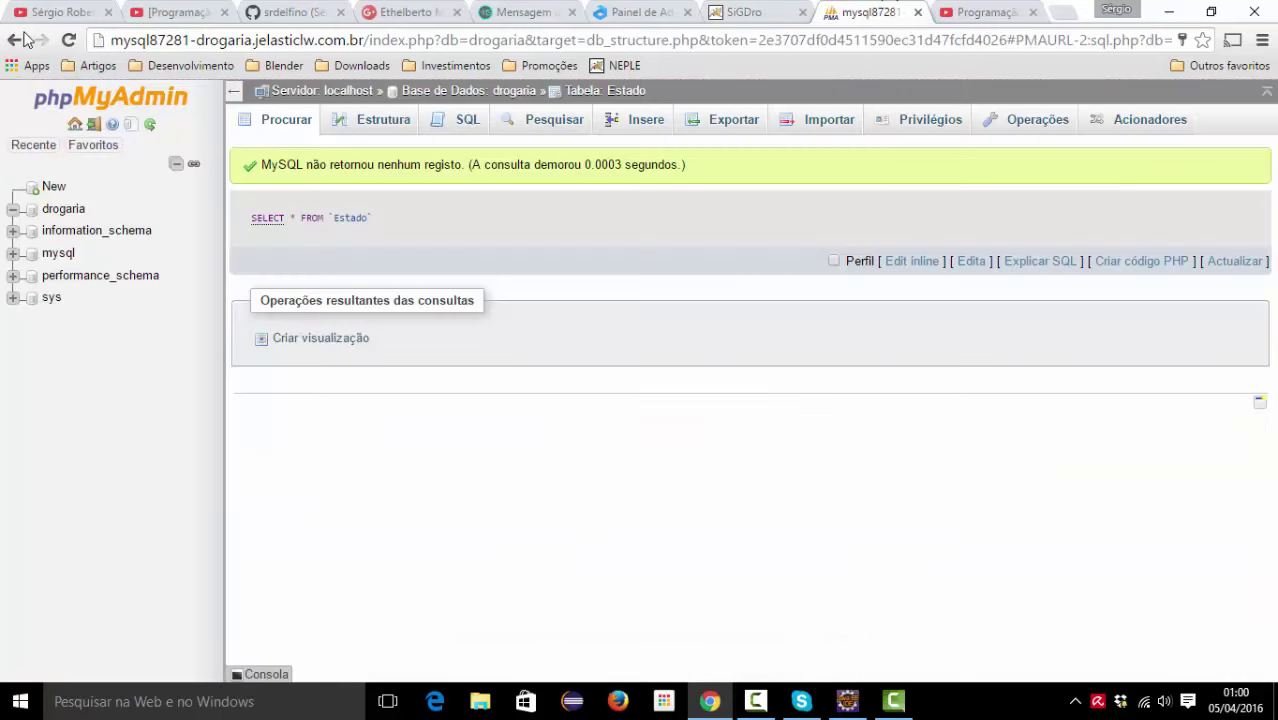
click(68, 40)
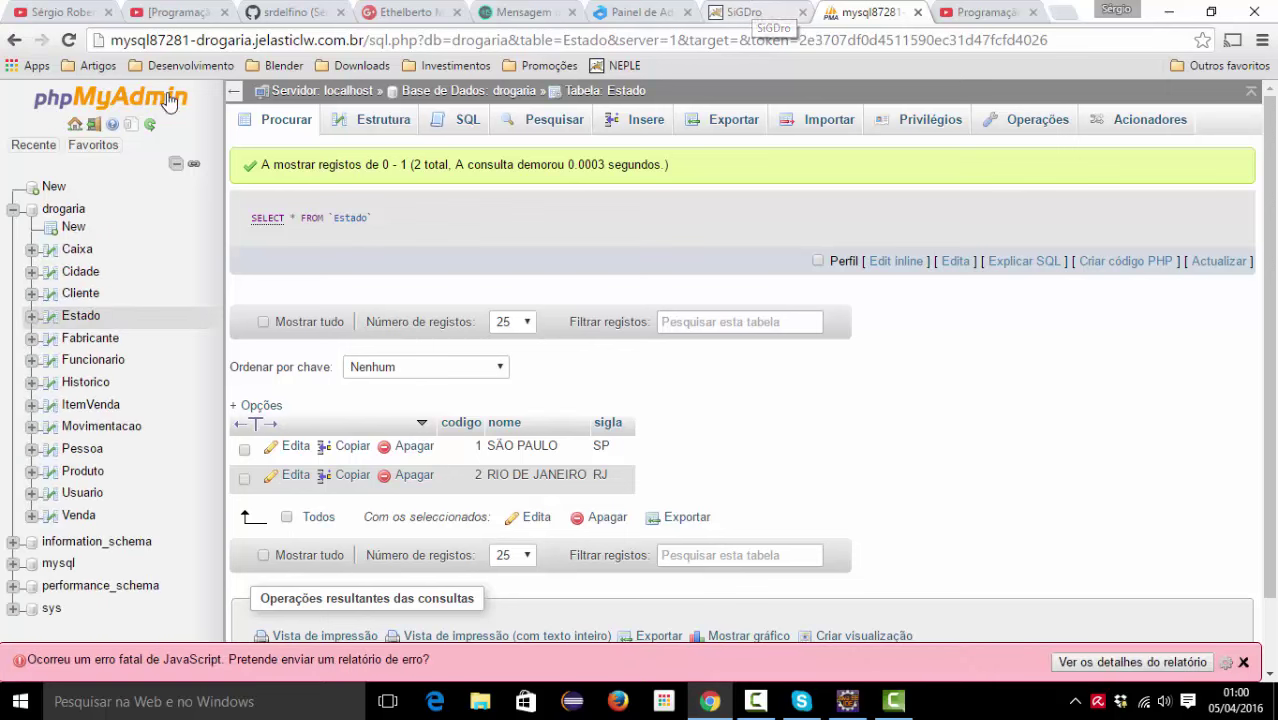
key(F5)
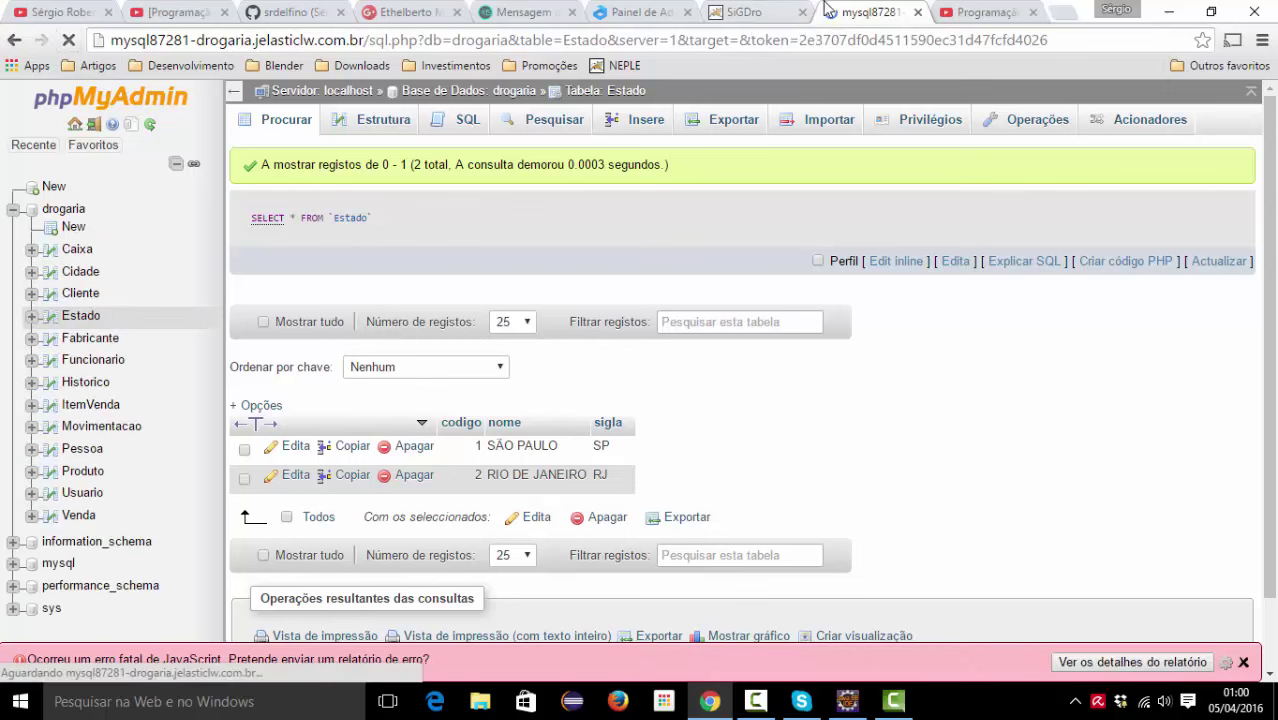
Go back through the SiGDro site to the Jelastic panel and examine the Hibernate insert into Estado in the catalina log.
click(745, 12)
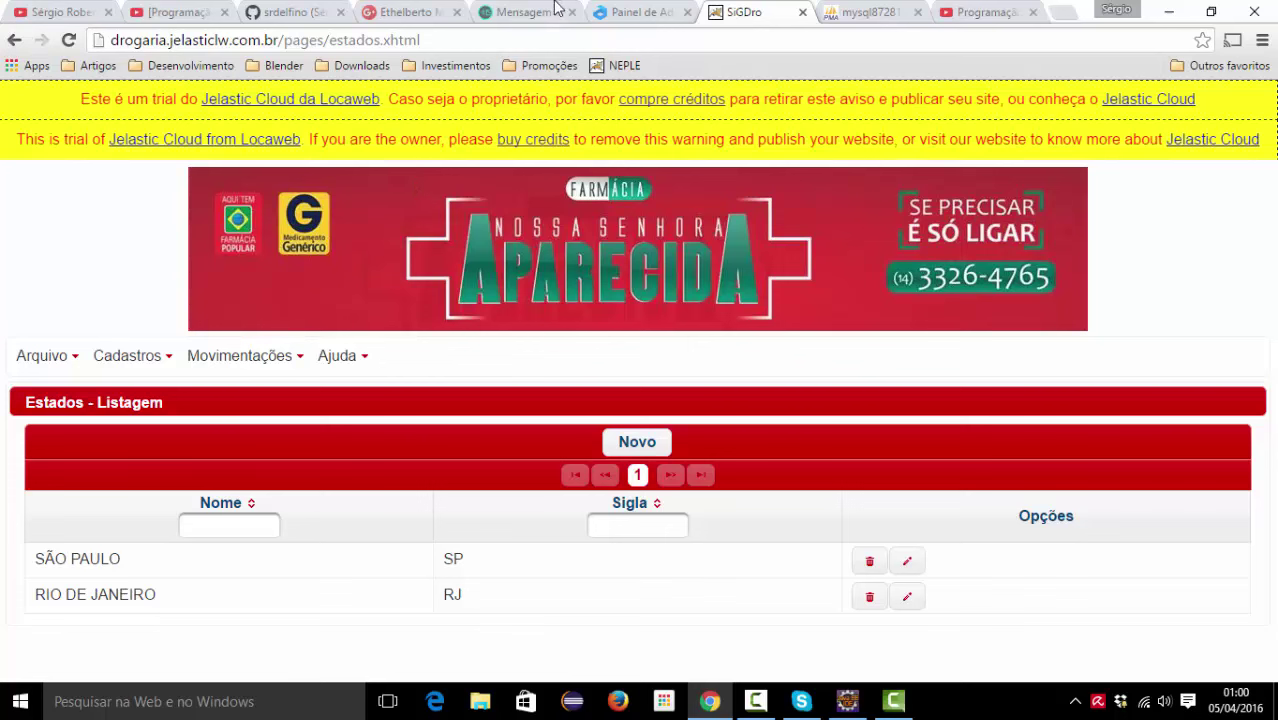
click(638, 8)
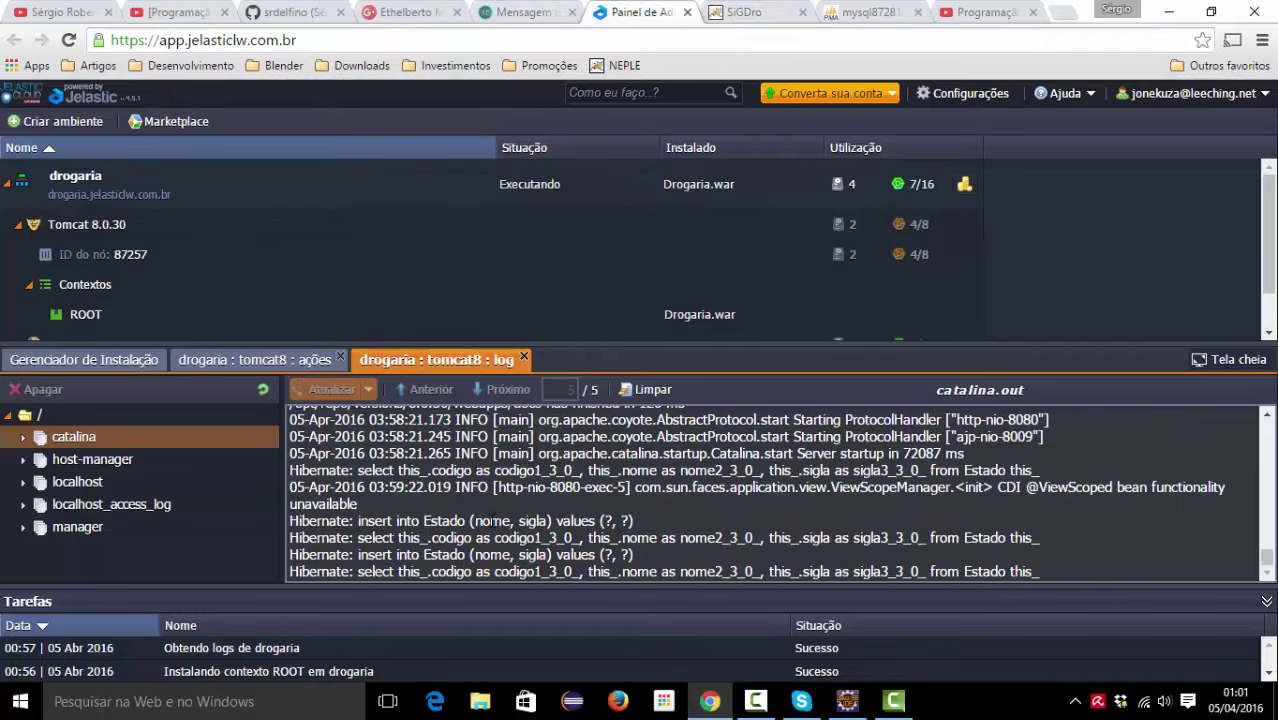
drag(640, 521, 289, 524)
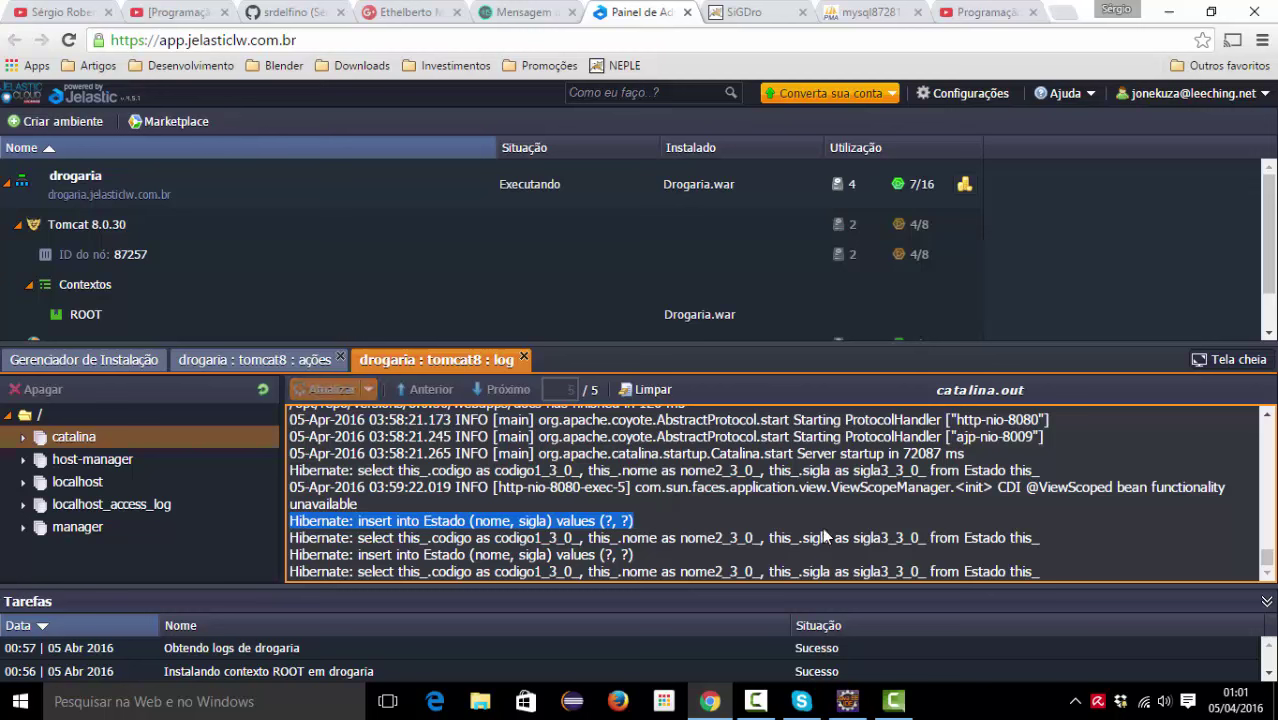
click(677, 527)
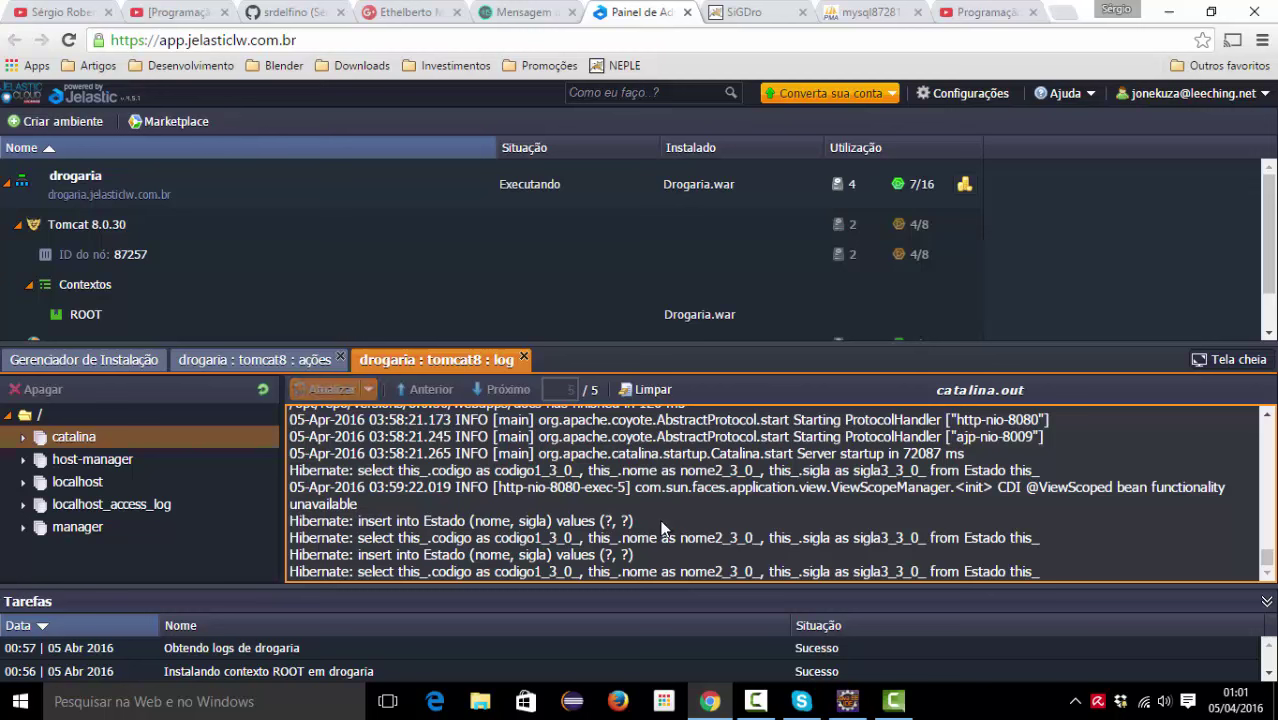